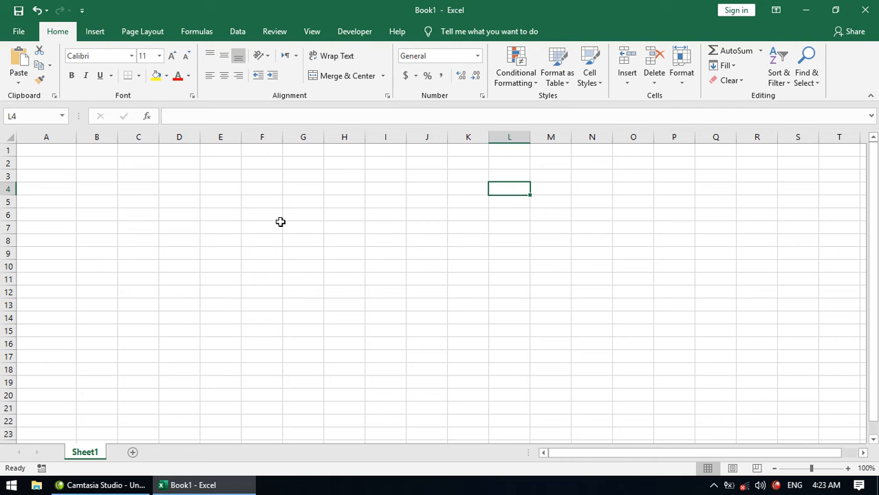
Step: Enter the person's first name in cell A1 and 60% in cell A2
click(65, 151)
text(Muhammad)
key(Return)
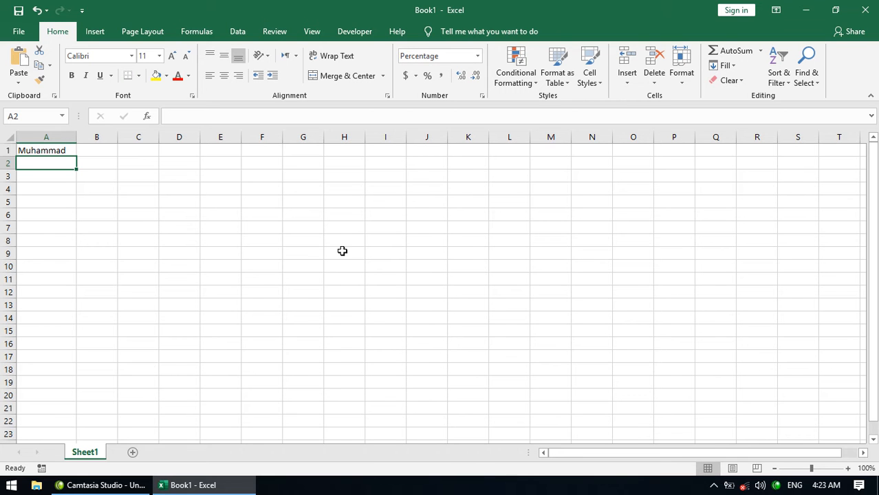
text(60)
key(Return)
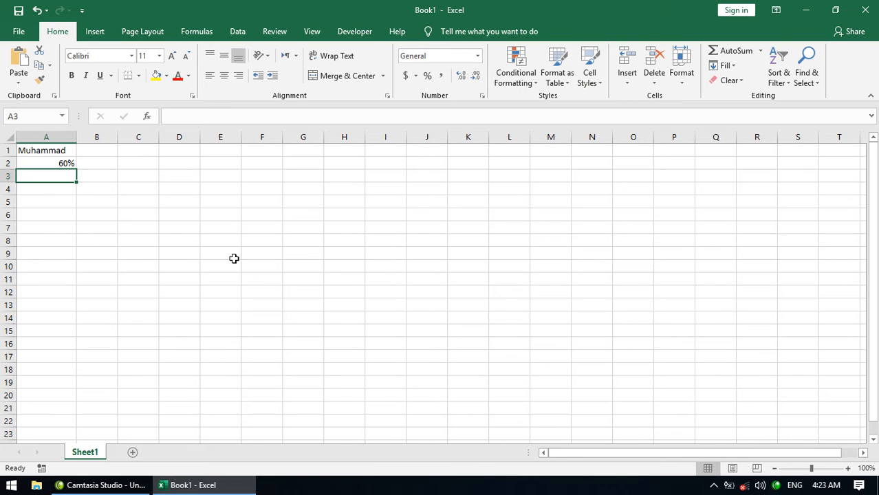
Step: Format cells A1:A2 as bold with font size 14 and autofit column A to its contents
click(51, 150)
drag(56, 150, 63, 163)
click(71, 75)
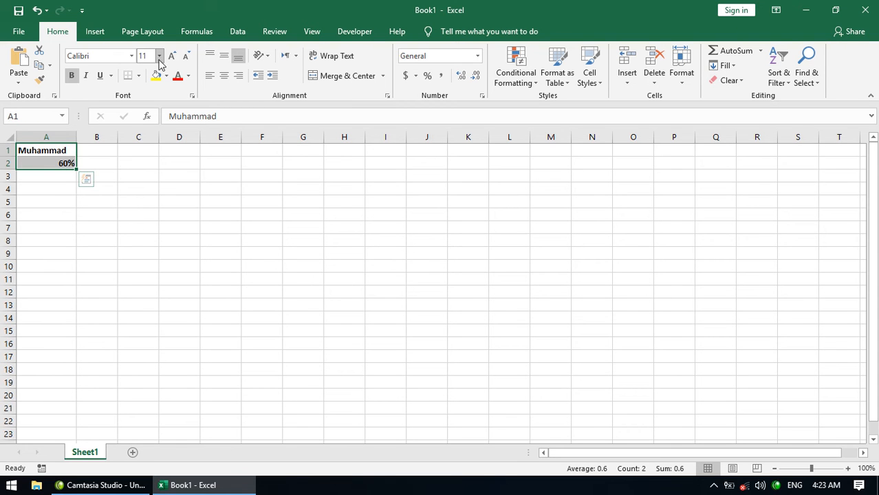
click(172, 55)
click(172, 55)
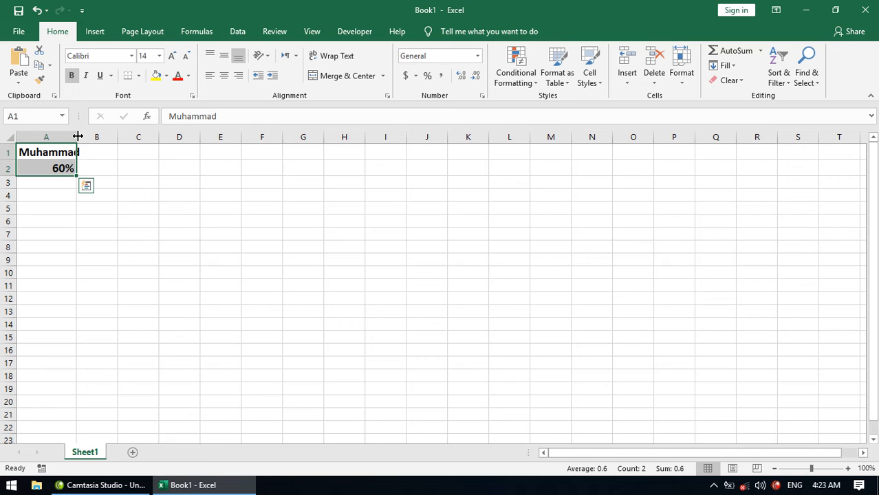
double_click(77, 137)
click(202, 213)
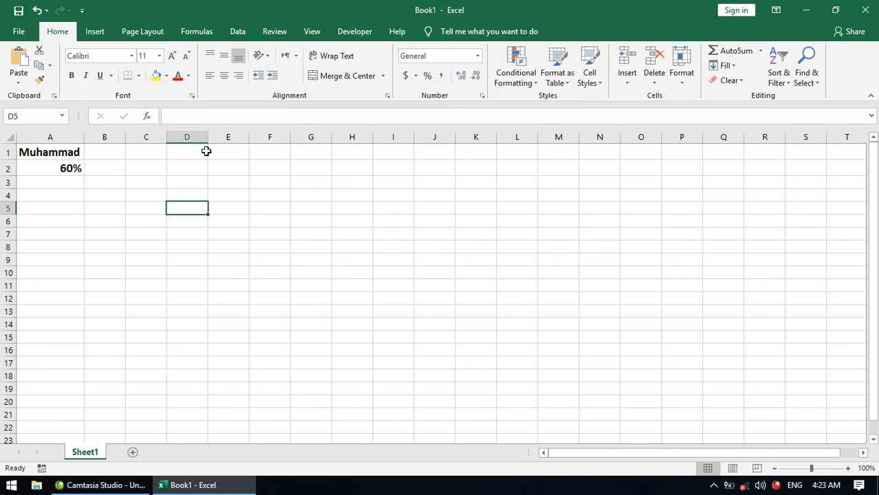
Step: Draw a circle about 1.5 inches in diameter over columns E to G and remove its outline
click(102, 33)
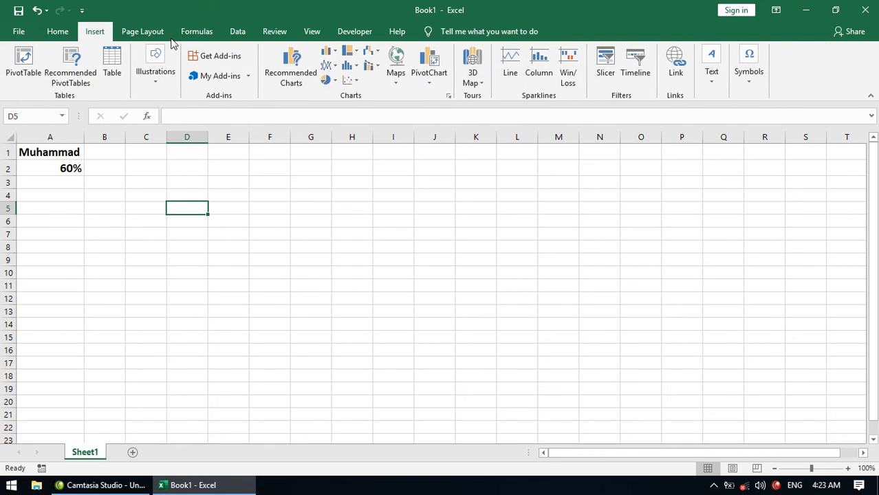
click(161, 87)
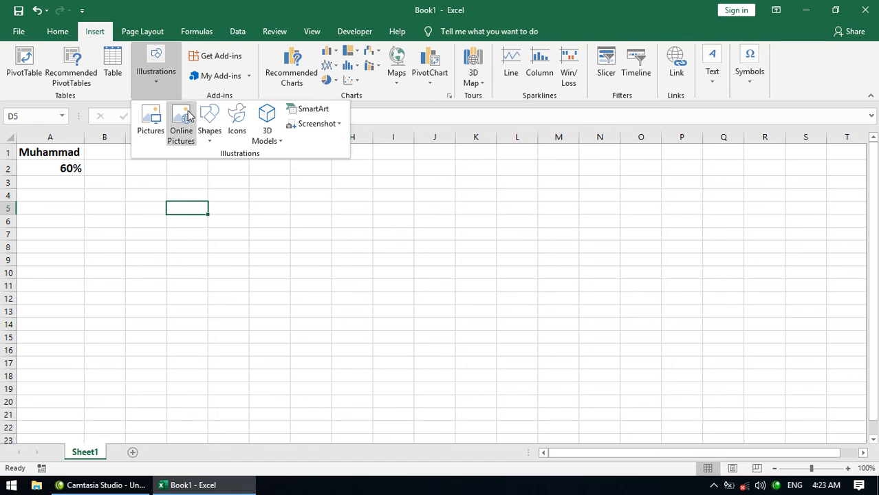
click(209, 132)
click(257, 180)
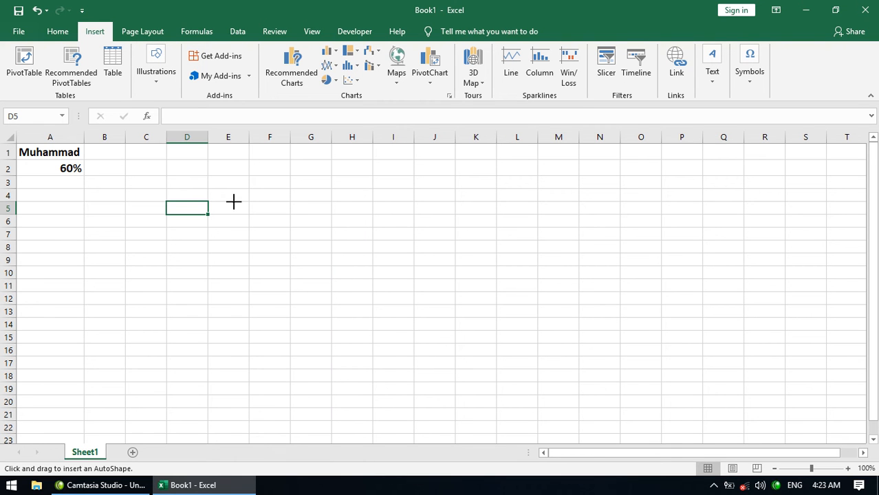
drag(232, 200, 324, 294)
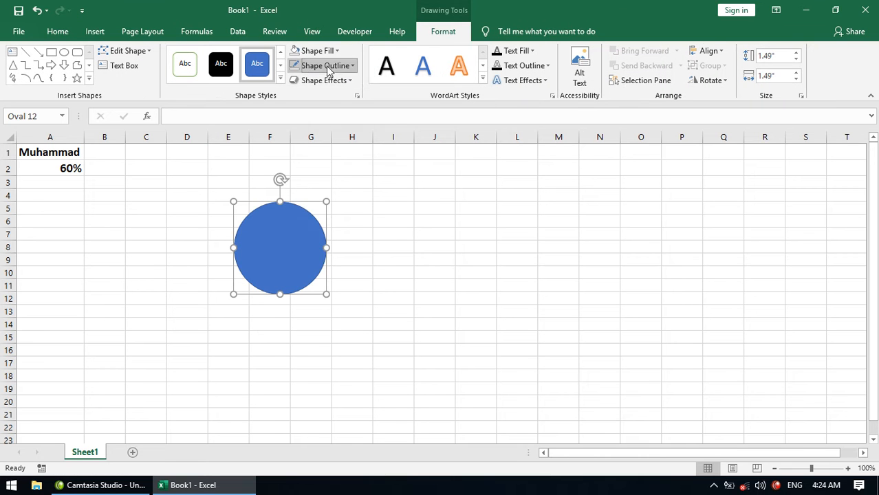
click(326, 65)
click(319, 196)
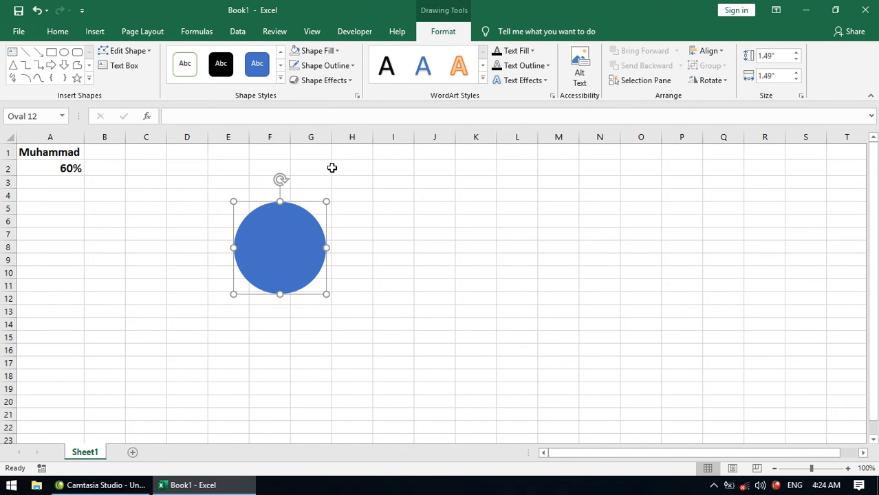
Step: Duplicate the blue circle as a smaller copy, 1.3 by 1.3 inches, with a red fill
key(ctrl+d)
click(797, 60)
click(797, 59)
click(797, 80)
click(798, 80)
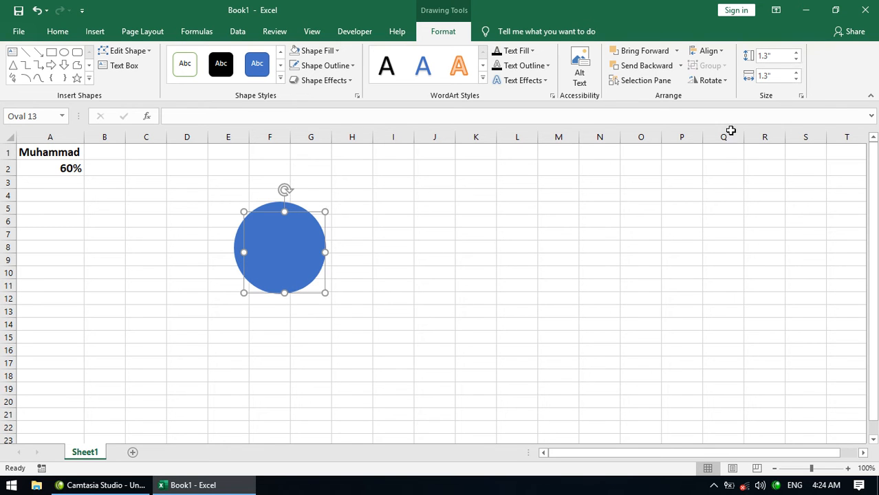
click(331, 55)
click(306, 168)
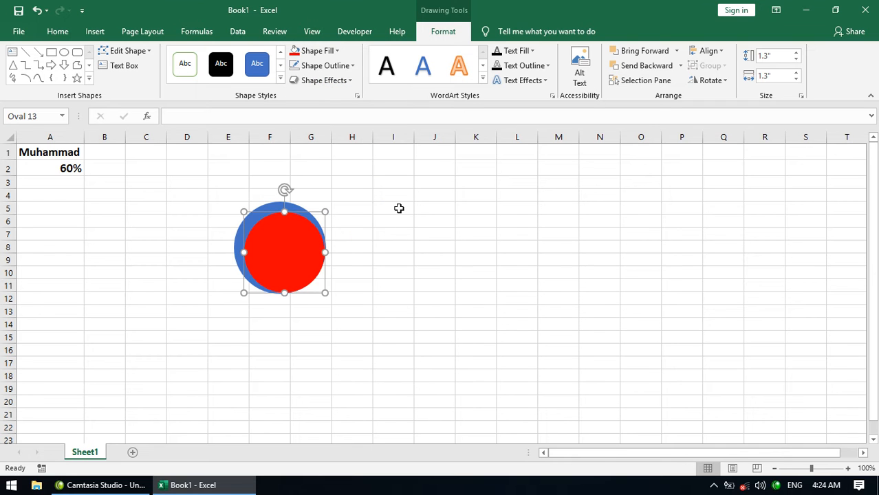
Step: Make another circle copy measuring 1.1 by 1.1 inches and fill it with light blue
click(796, 60)
click(795, 61)
click(795, 80)
click(796, 80)
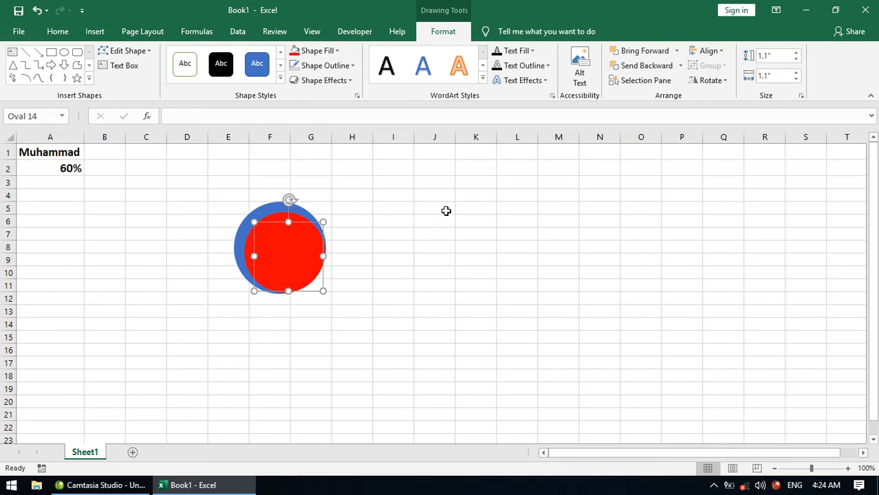
click(330, 51)
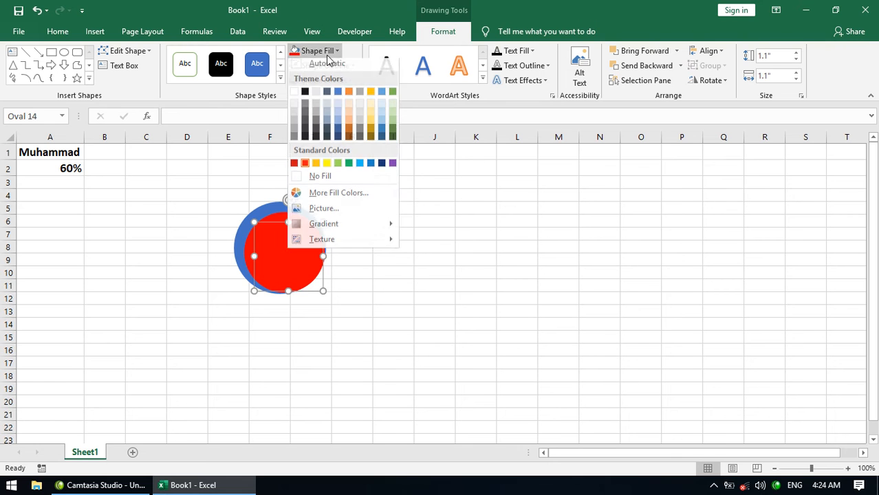
click(360, 167)
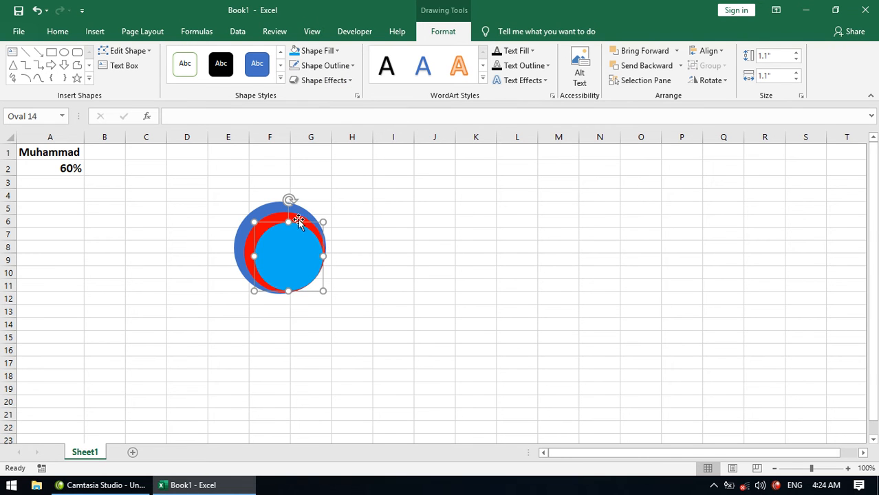
Step: Select all three circles and make them concentric with Align Center and Align Middle
click(640, 80)
ctrl+click(760, 205)
ctrl+click(764, 214)
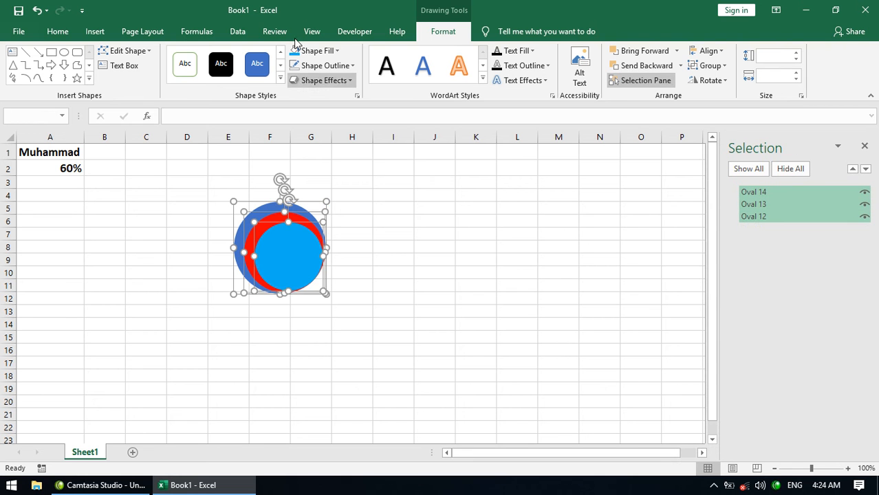
click(708, 50)
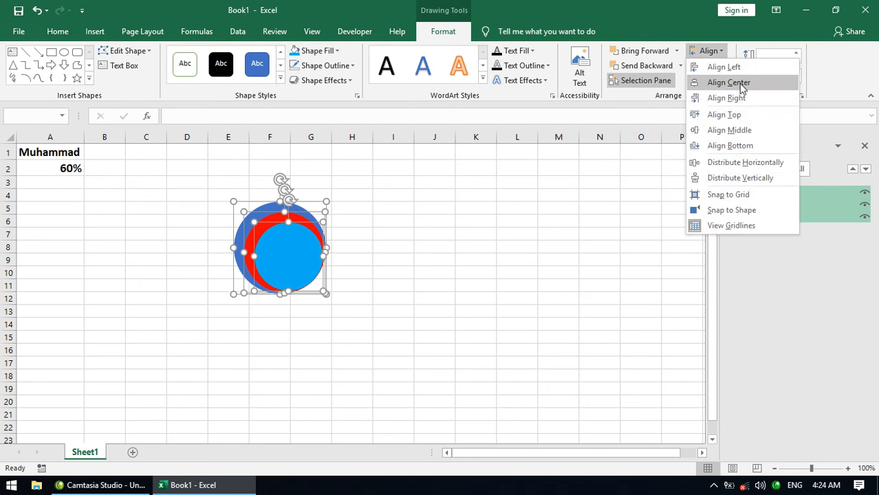
click(728, 81)
click(709, 51)
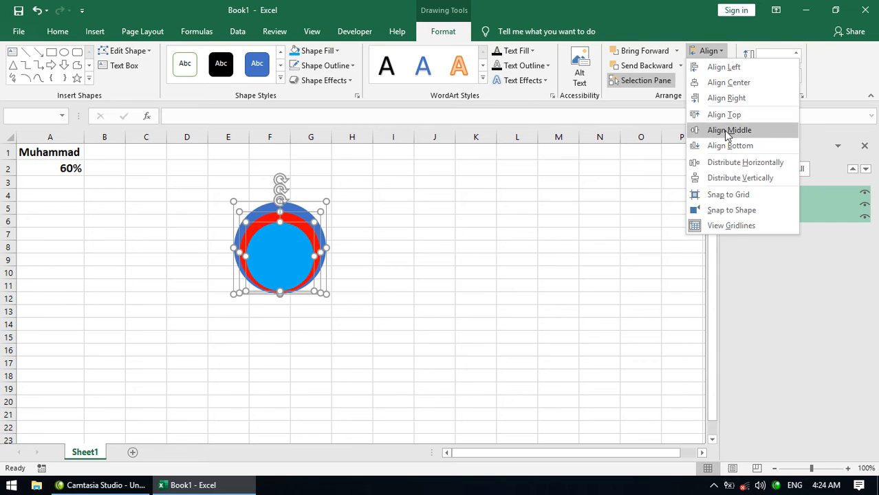
click(726, 129)
click(863, 145)
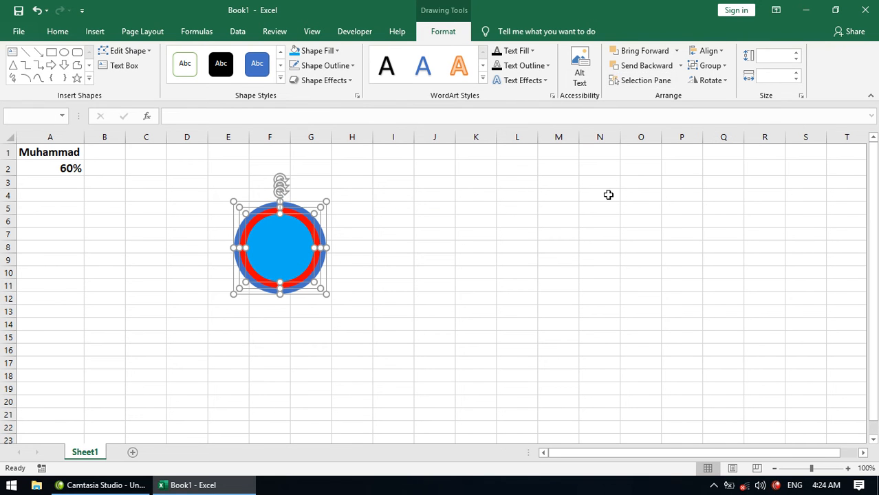
Step: Delete all three concentric circles from the sheet
click(607, 194)
click(269, 254)
key(Delete)
click(269, 254)
key(Delete)
click(269, 254)
key(Delete)
Step: Insert a blank doughnut chart on the sheet
click(95, 31)
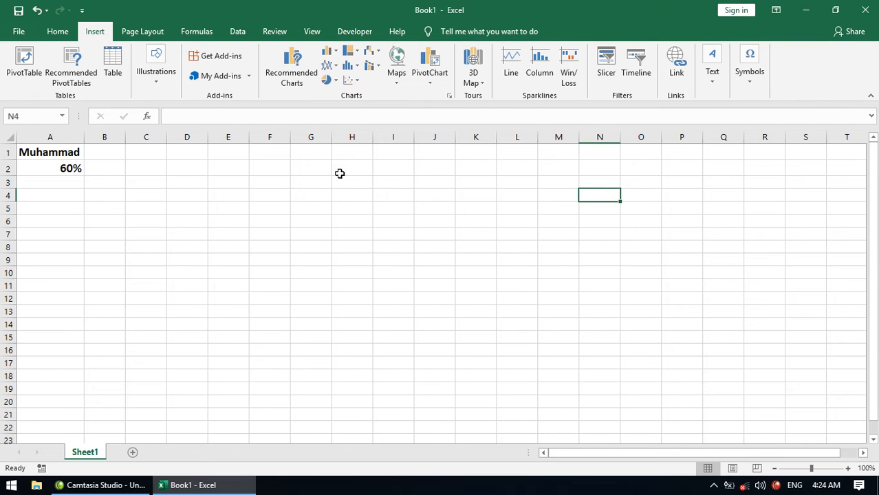
click(328, 80)
click(338, 220)
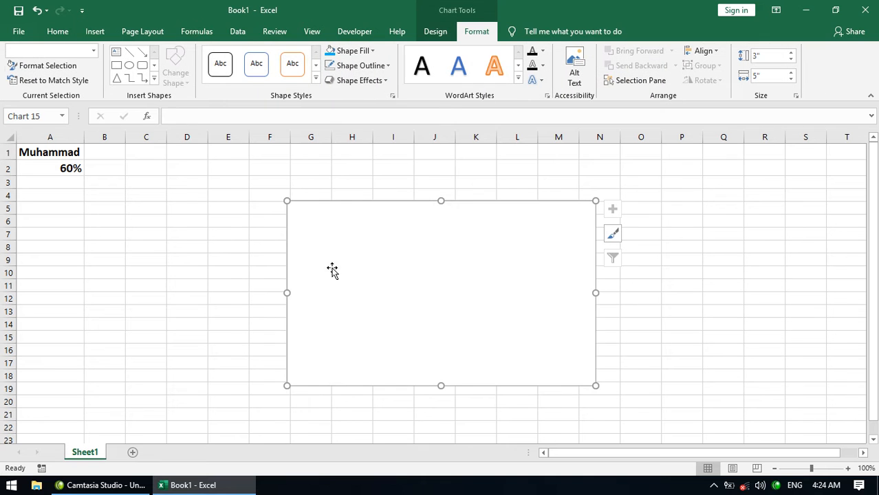
Step: Add five unnamed series with the default value ={1} to the doughnut chart's data source
right_click(408, 181)
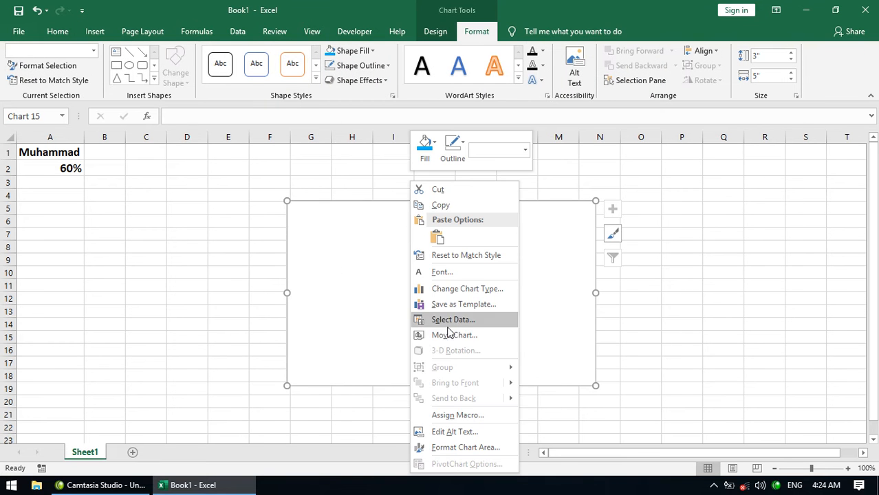
click(449, 319)
click(450, 193)
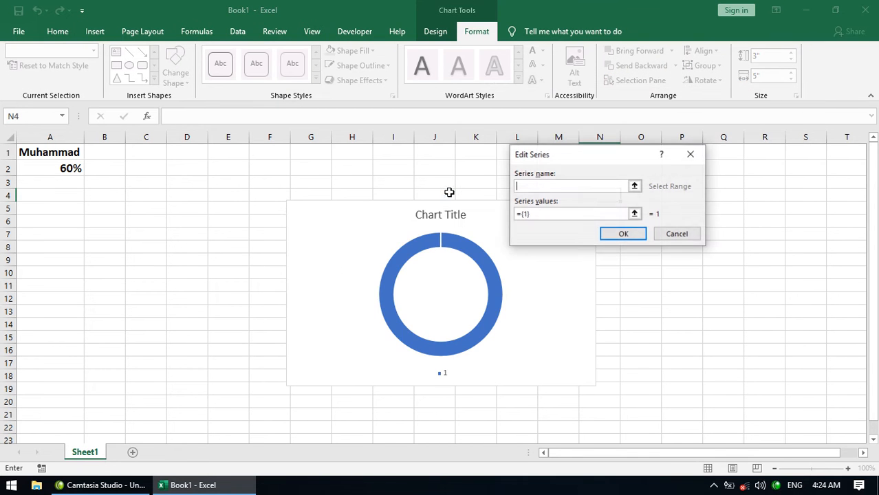
click(618, 233)
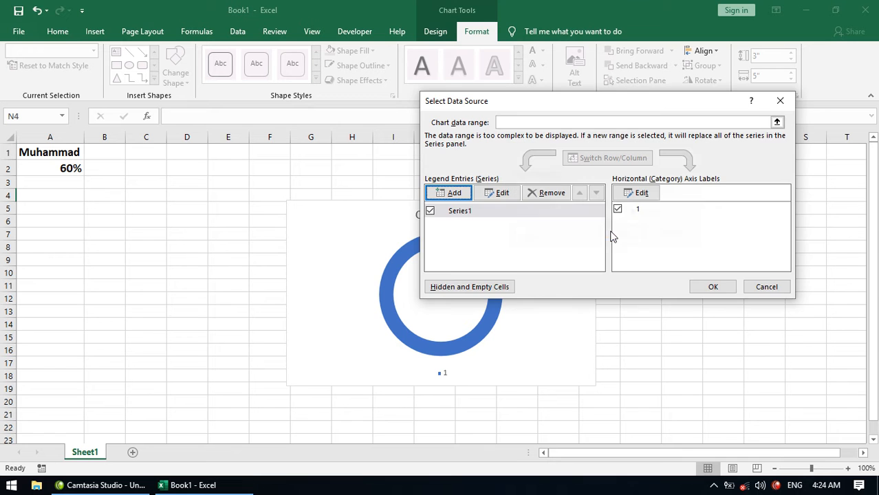
click(459, 194)
key(Return)
click(461, 194)
key(Return)
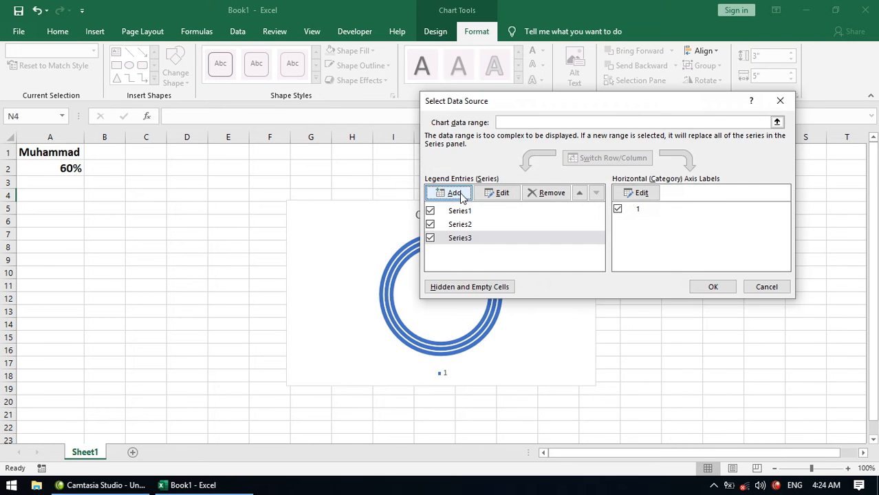
click(453, 193)
key(Return)
click(453, 194)
key(Return)
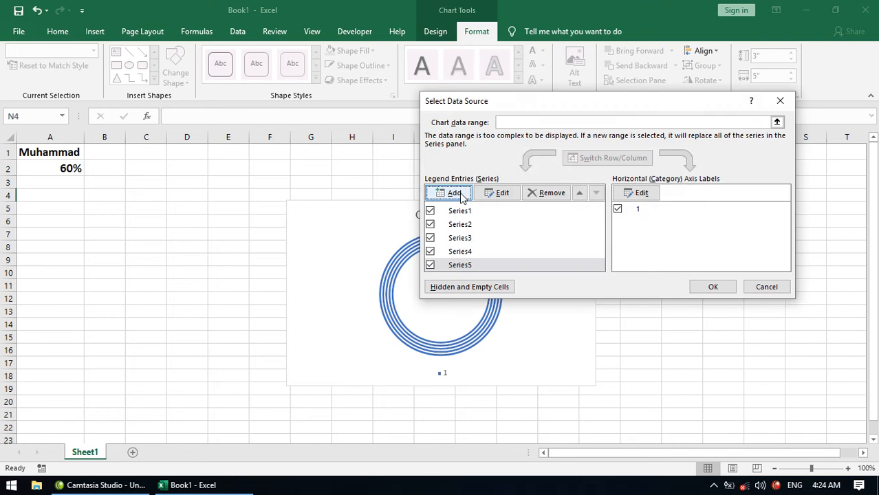
click(711, 287)
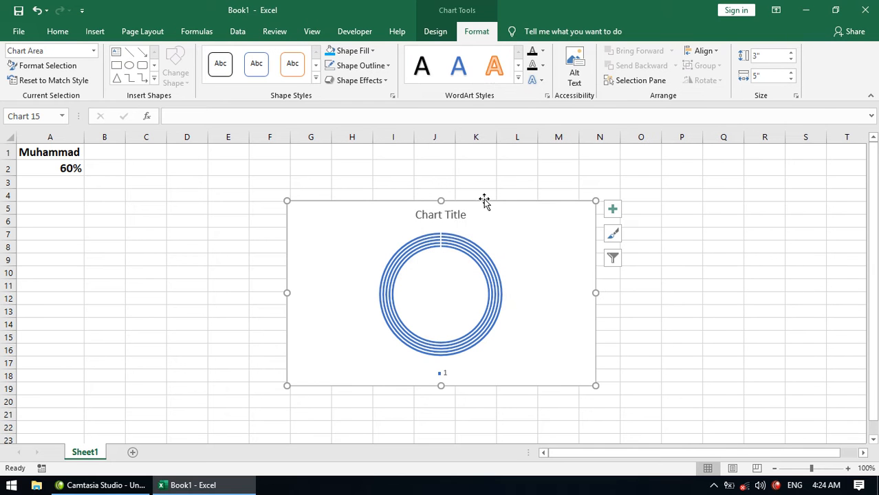
Step: Delete the doughnut chart's title and legend, and set the chart area to No Fill
click(450, 217)
key(Delete)
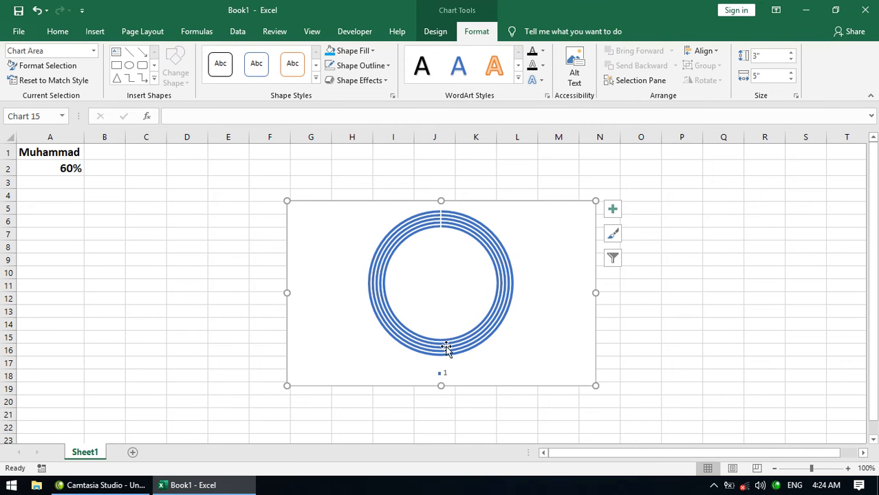
click(440, 375)
key(Delete)
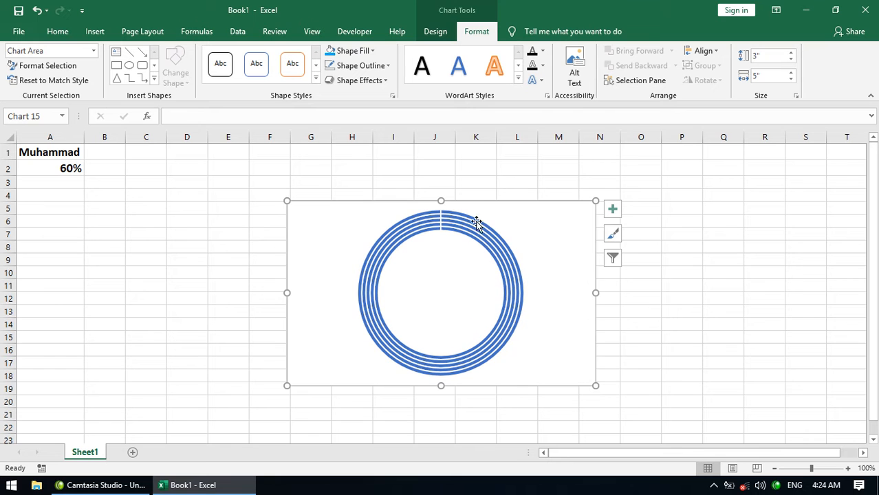
click(357, 51)
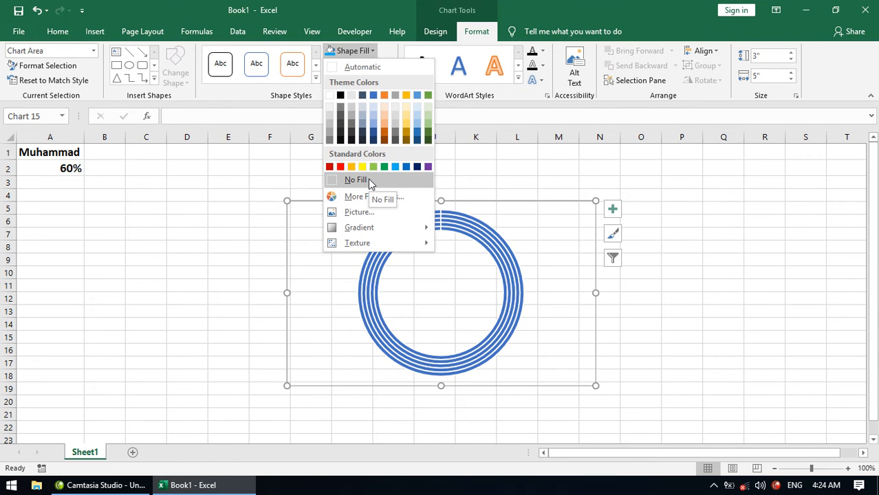
click(367, 179)
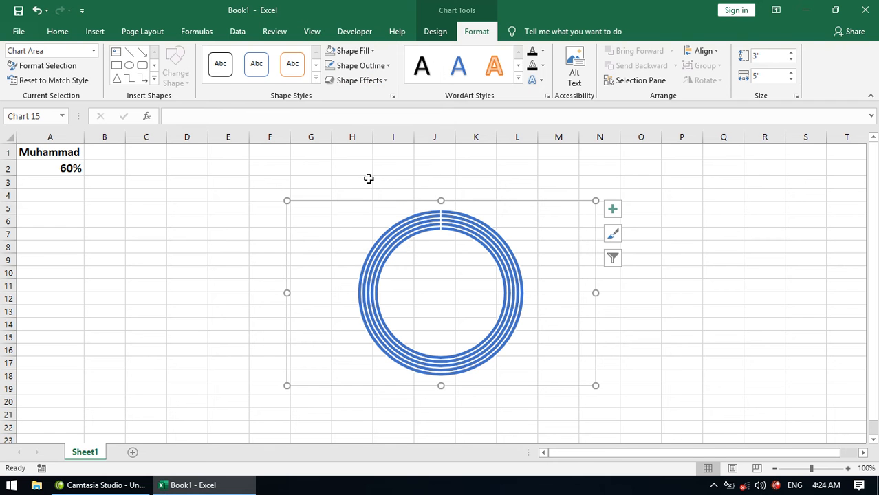
Step: Reduce the chart's doughnut hole size to 7% in the data series formatting
right_click(489, 249)
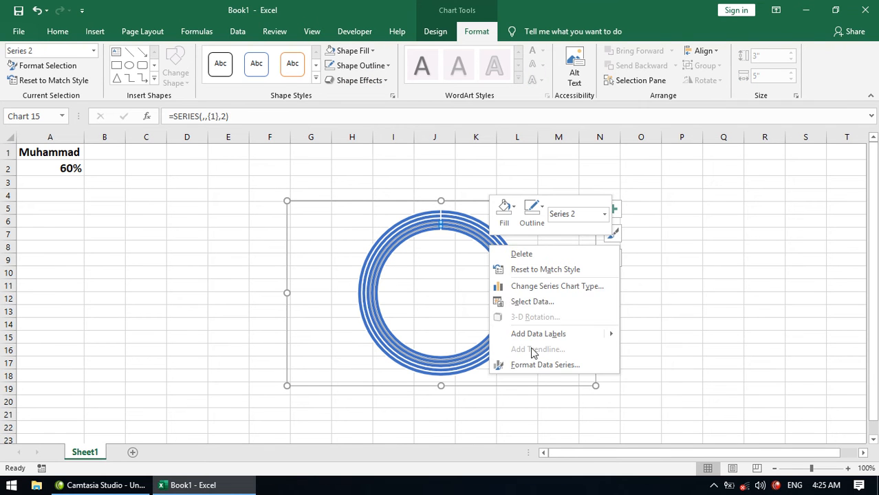
click(531, 365)
drag(794, 307, 729, 297)
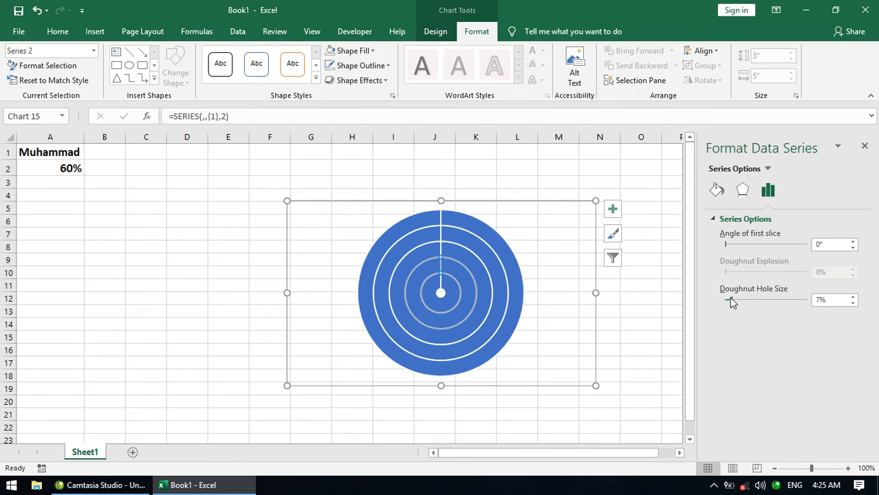
Step: Remove the outline from the outermost ring of the doughnut chart
click(486, 237)
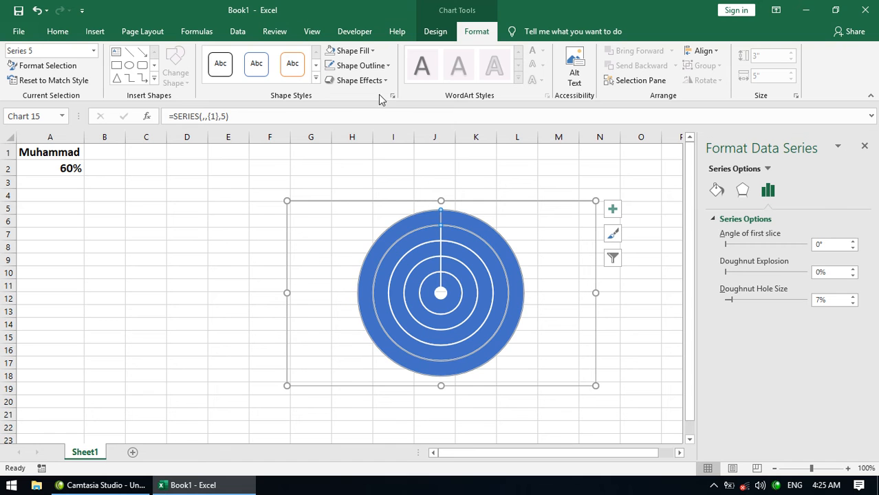
click(357, 66)
click(358, 192)
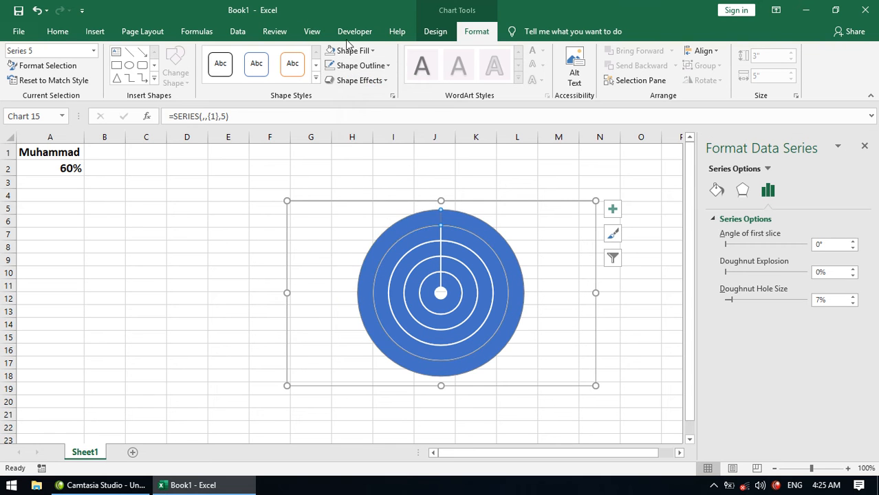
Step: Fill the doughnut chart's outermost ring red, and give the second ring a white fill with no outline
click(352, 51)
click(340, 167)
click(423, 234)
click(356, 65)
click(353, 193)
click(346, 52)
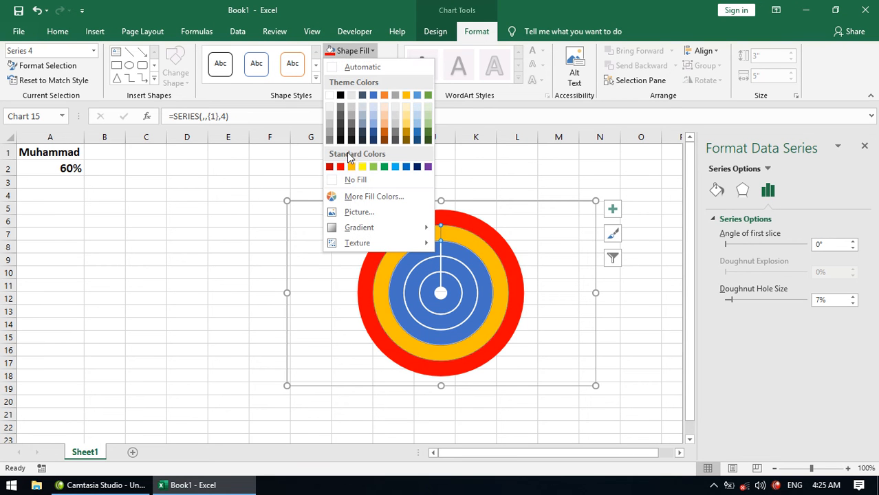
click(330, 96)
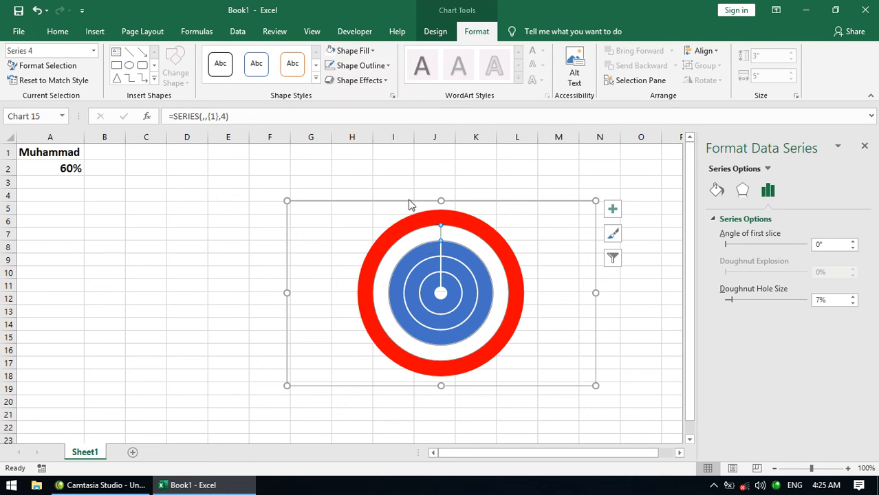
Step: Remove the outline of the third ring from the outside and fill it red
click(449, 248)
click(376, 67)
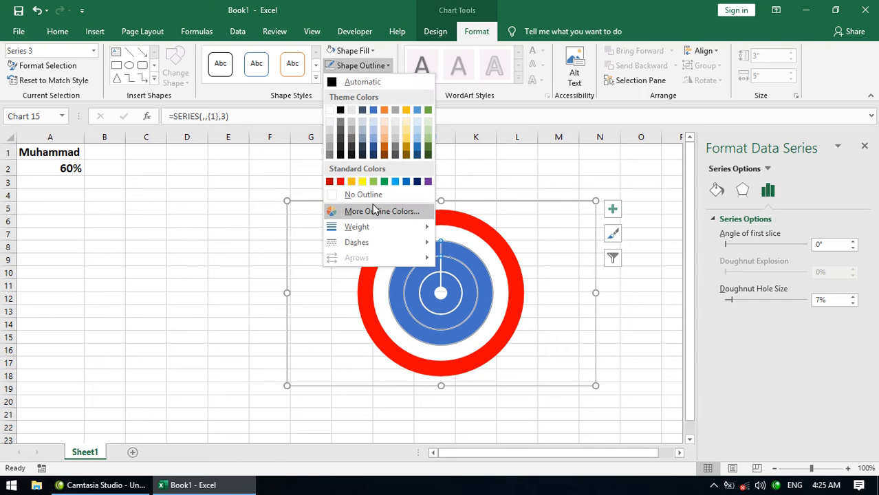
click(370, 199)
click(351, 51)
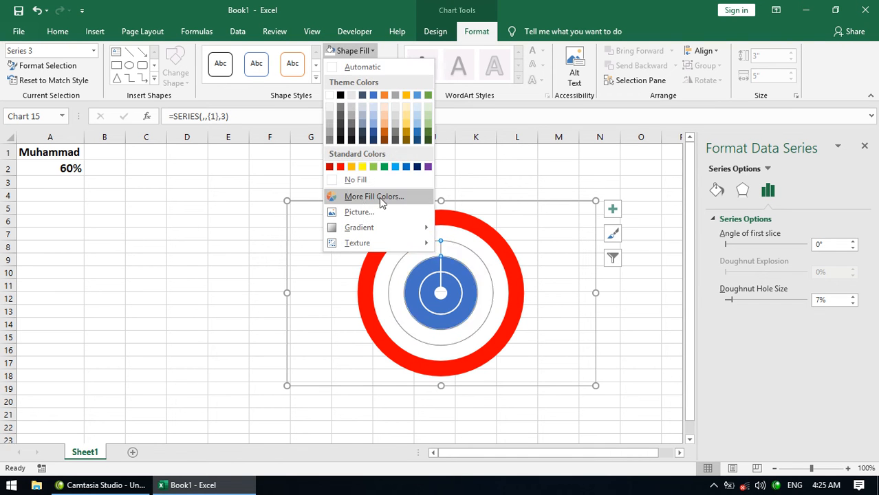
click(341, 167)
Step: Remove the outline of the fourth ring from the outside and fill it white
click(459, 284)
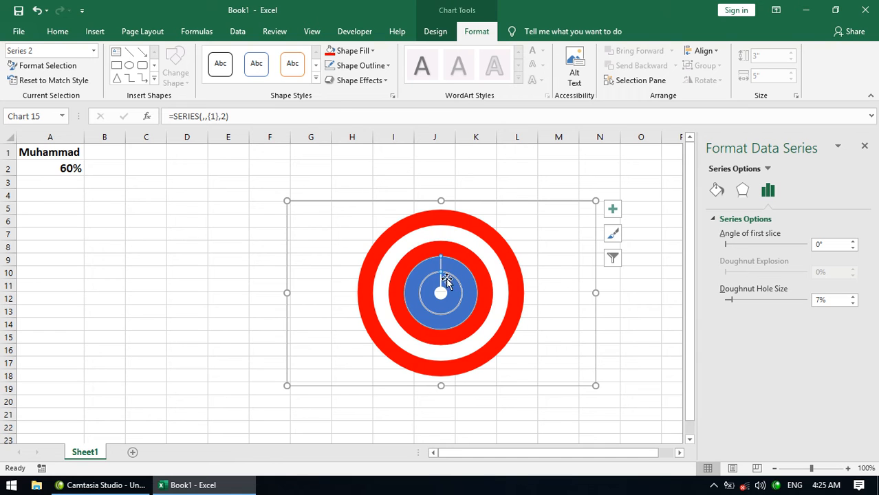
click(358, 66)
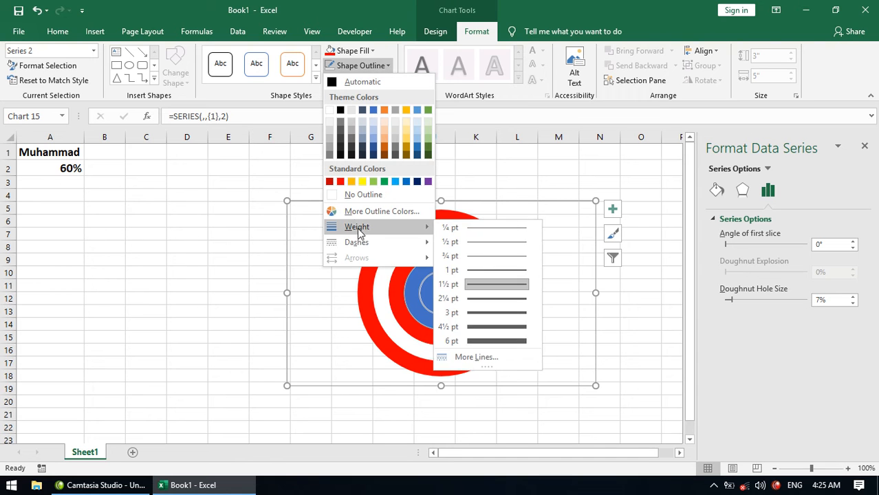
click(352, 196)
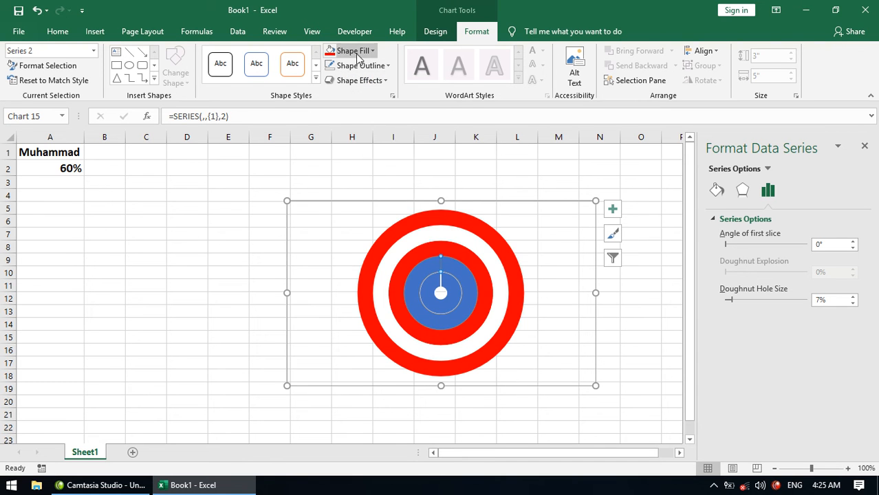
click(351, 51)
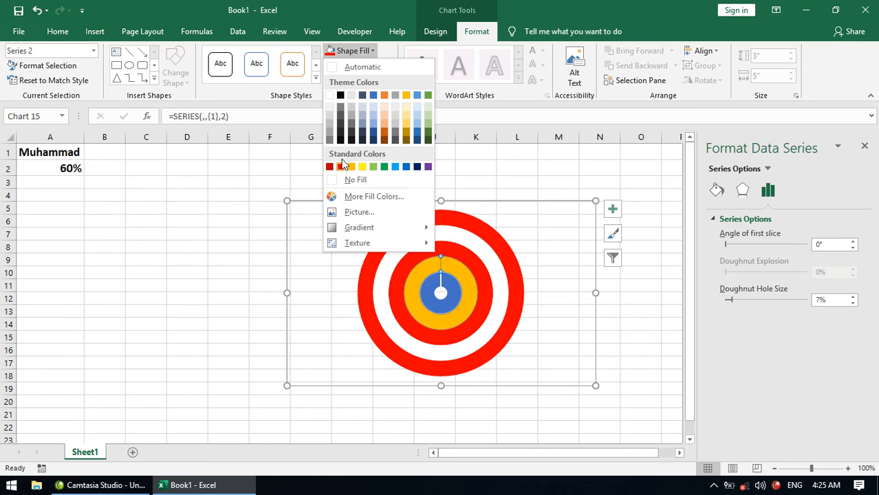
click(330, 95)
Step: Remove the outline of the innermost ring and fill it red
click(454, 294)
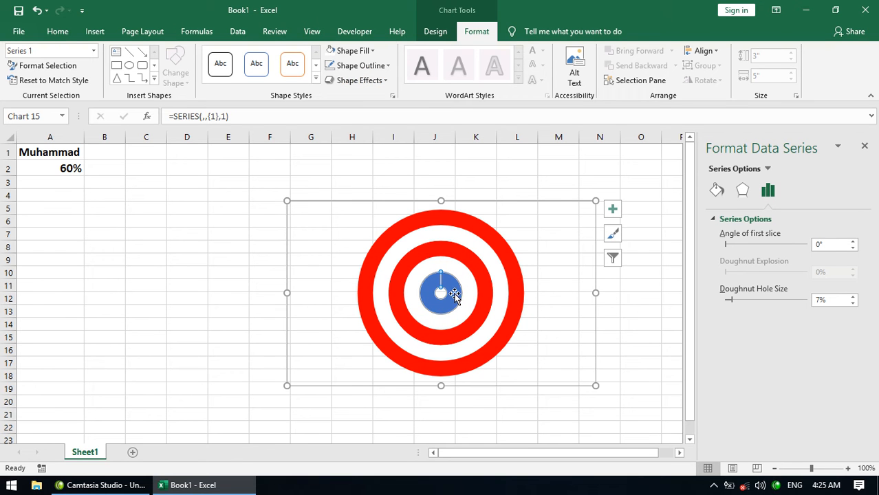
click(359, 80)
click(360, 65)
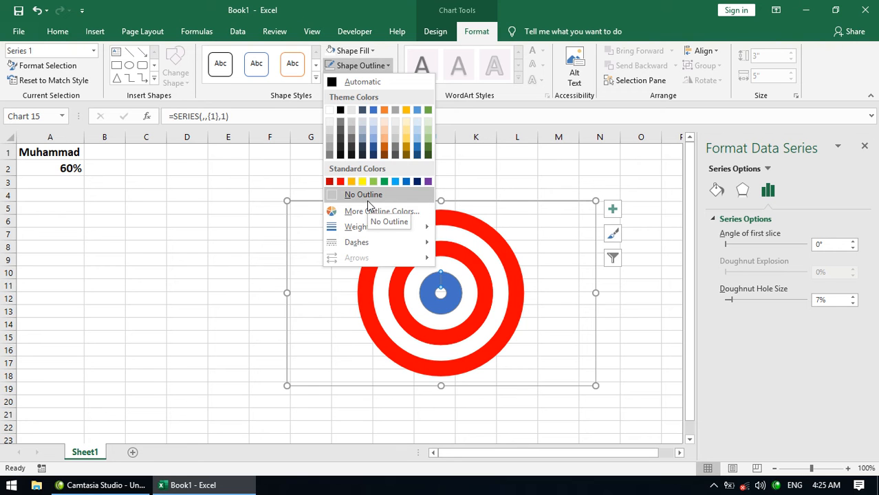
click(386, 197)
click(352, 51)
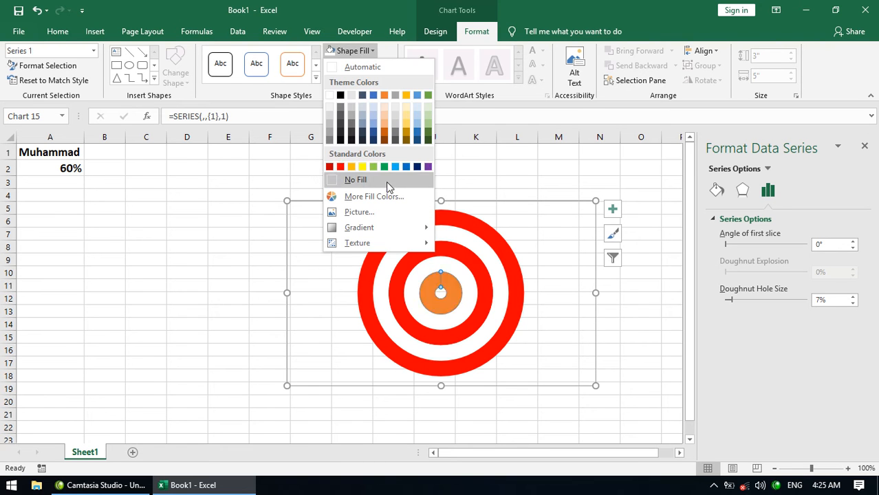
click(342, 168)
Step: Resize the doughnut chart to about 3.25" high by 4.64" wide and reposition it over columns G to N near the sheet's first rows
drag(464, 207, 399, 167)
drag(530, 348, 507, 361)
click(449, 259)
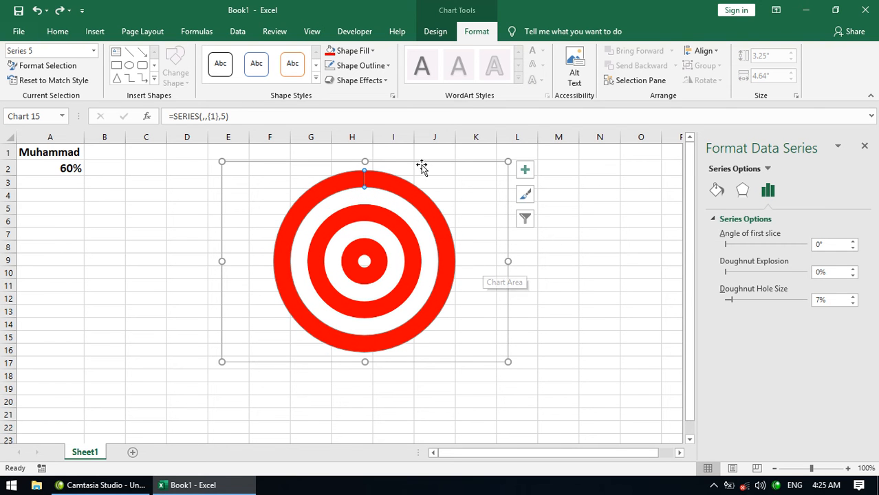
drag(421, 165, 501, 155)
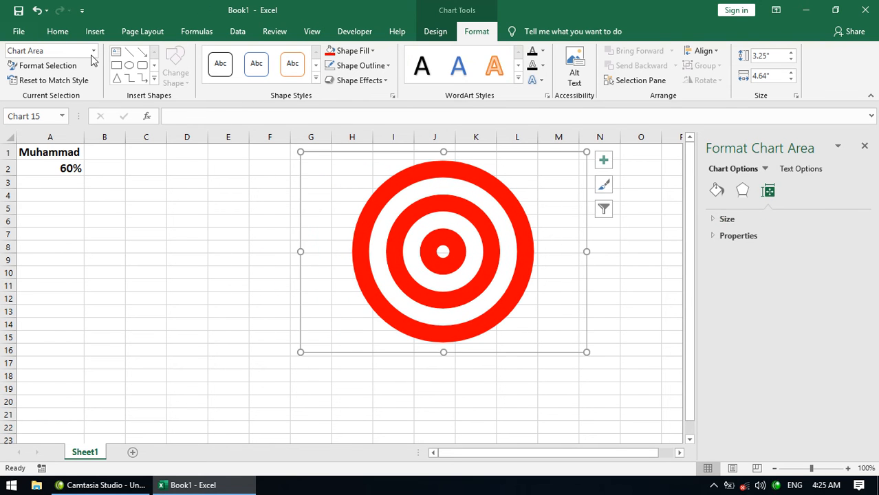
Step: Draw a horizontal right-pointing arrow about 1.18" long below the 60% cell and give it a green outline
click(141, 55)
drag(75, 213, 147, 204)
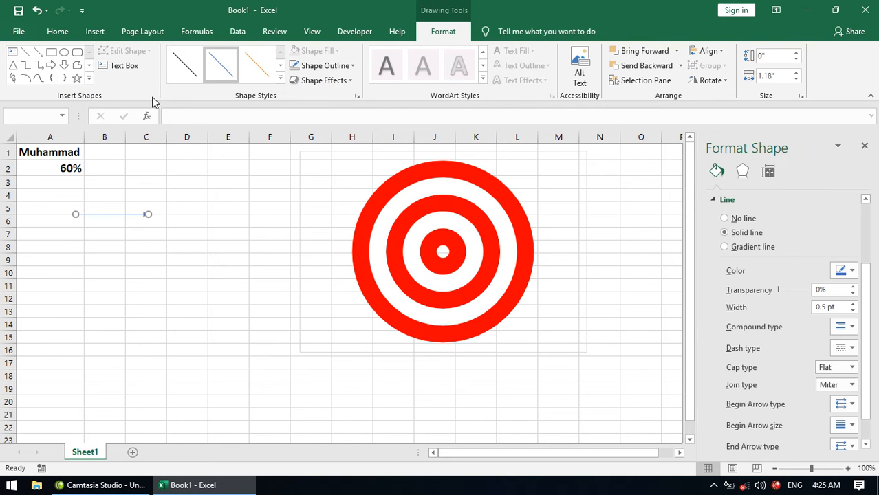
click(316, 68)
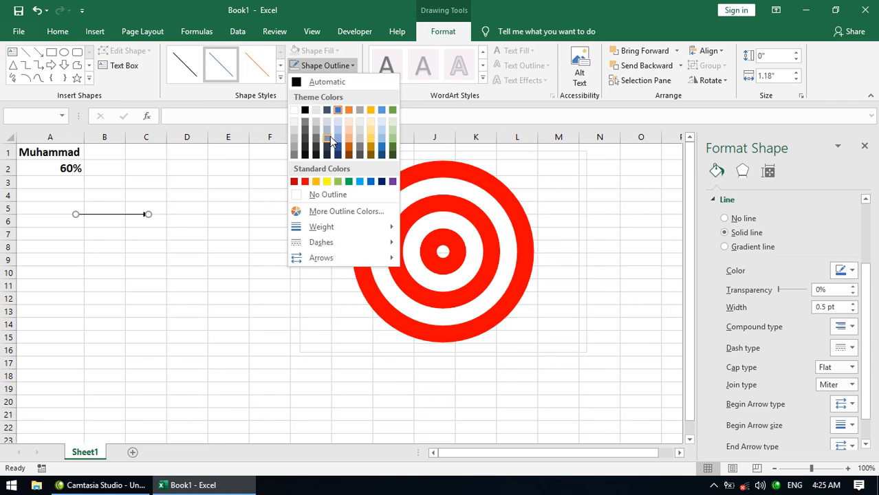
click(348, 182)
Step: Set the green arrow's line weight to 6 pt and shorten the arrow to about 0.73"
click(316, 65)
mouse_move(343, 227)
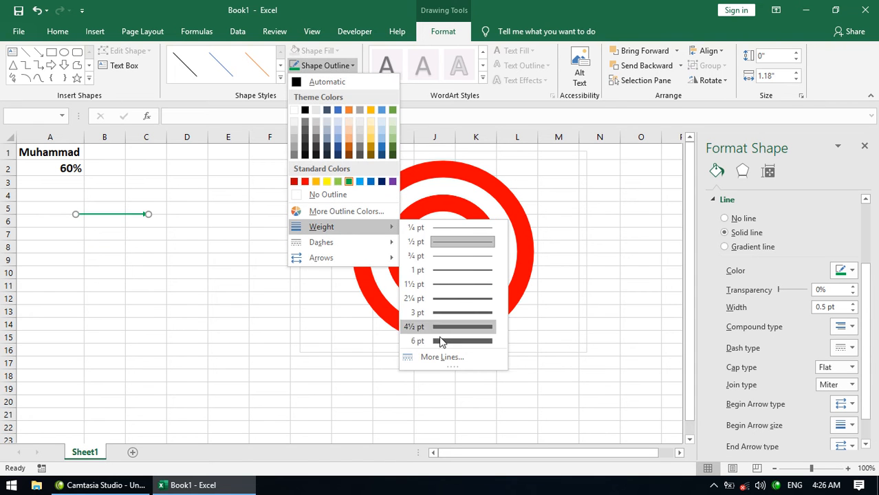
click(444, 342)
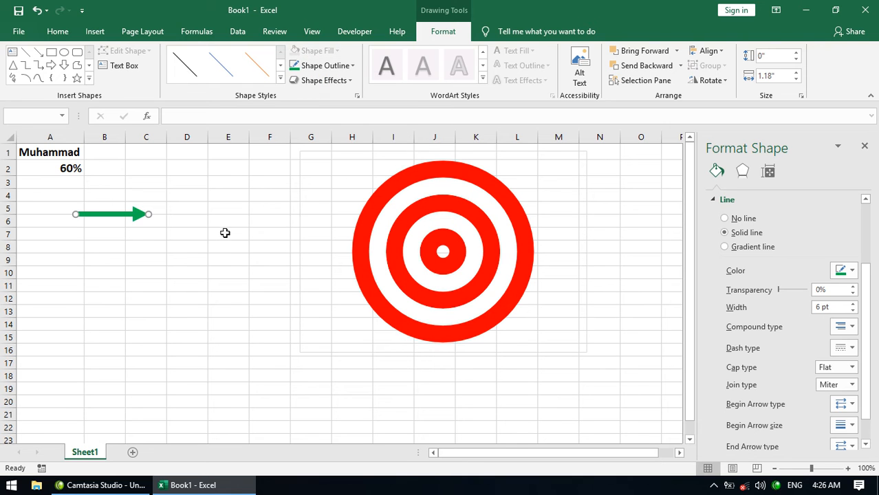
drag(148, 214, 120, 213)
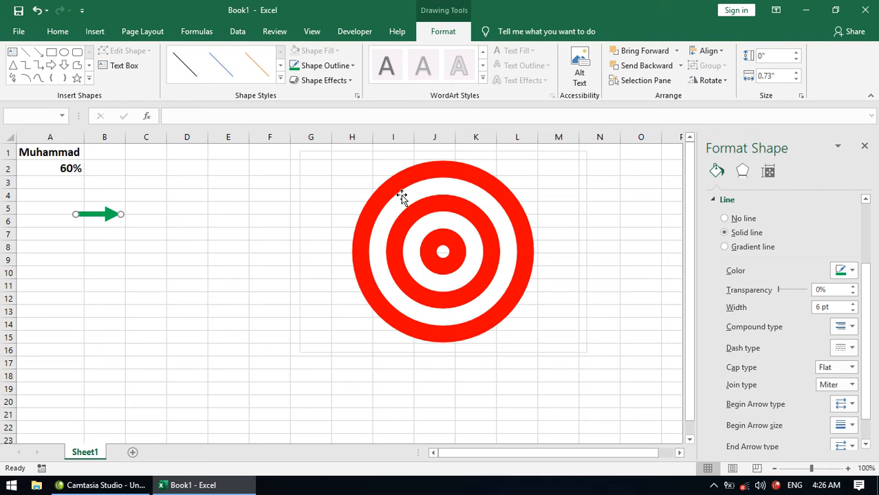
Step: Insert a scatter chart based on the 60% value in cell A2
click(302, 198)
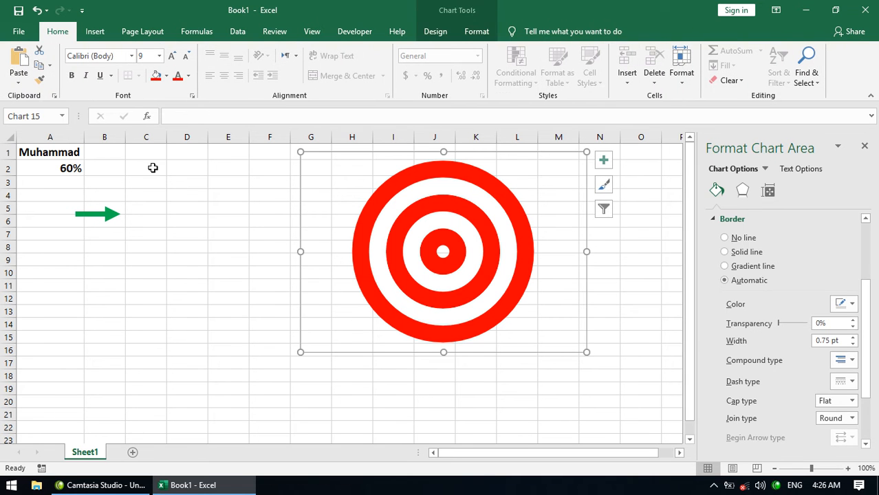
click(61, 174)
click(94, 32)
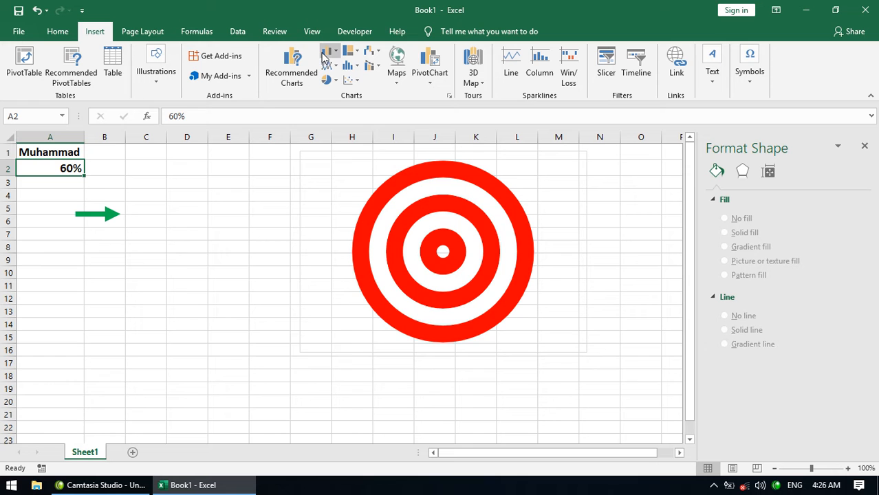
click(354, 84)
click(361, 155)
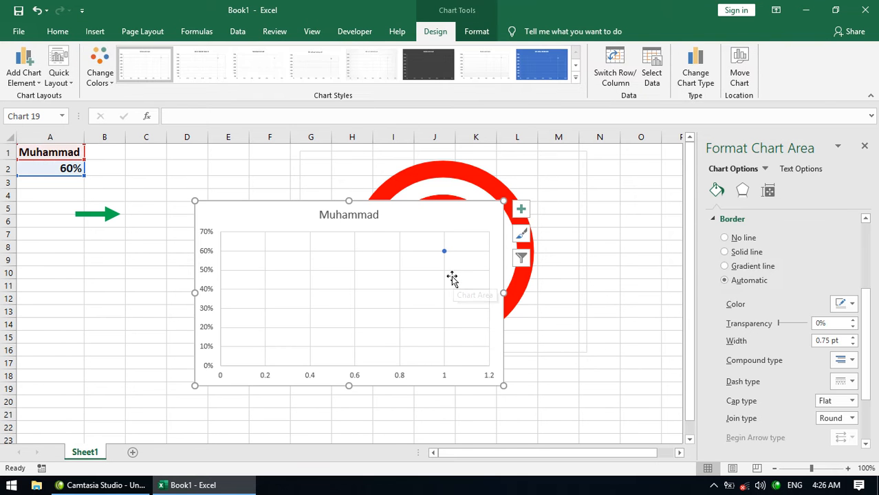
Step: Set the scatter chart's vertical axis bounds to a minimum of 0 and a maximum of 1
click(211, 235)
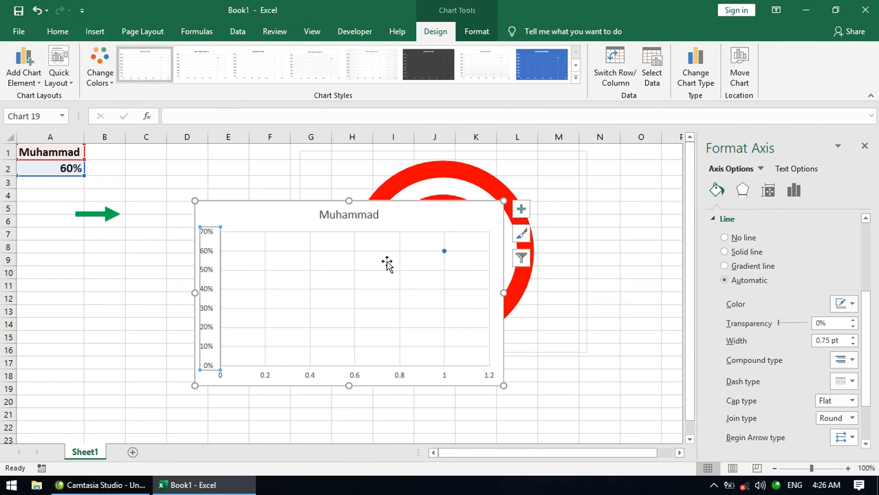
click(795, 188)
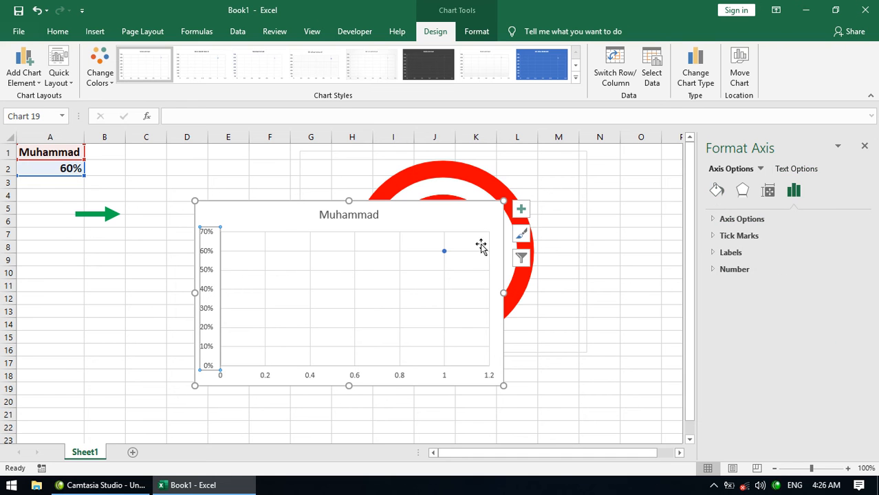
click(716, 220)
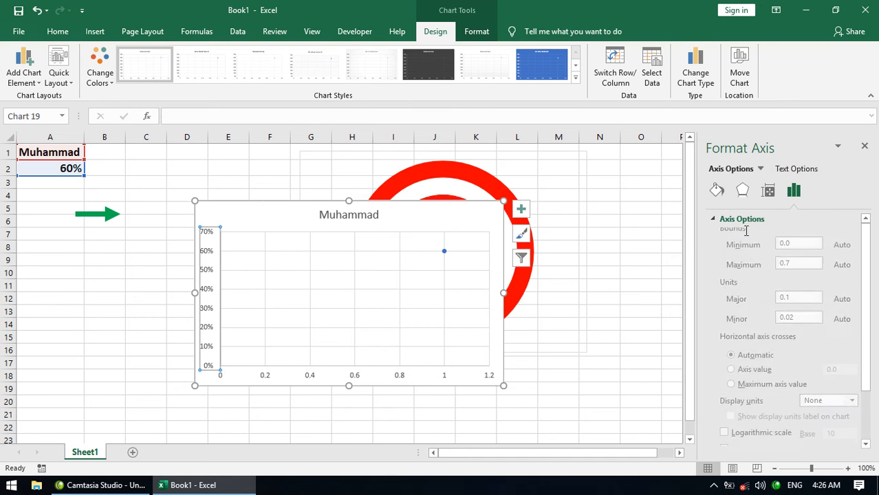
click(799, 249)
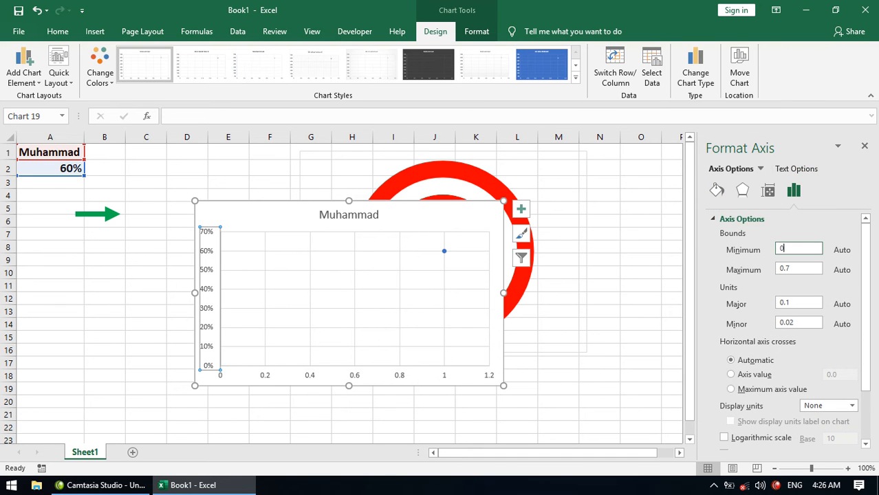
click(818, 270)
text(1)
key(Return)
Step: Set the vertical axis major unit to 1 and close the axis formatting options
click(780, 303)
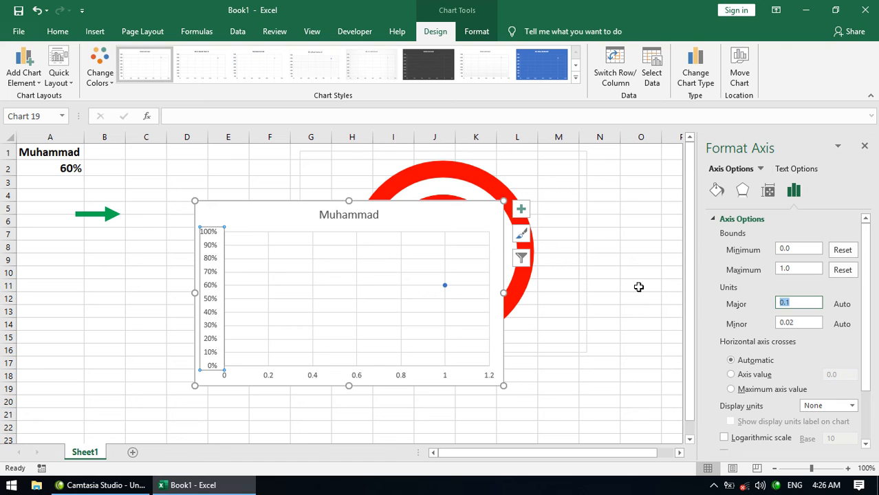
key(Return)
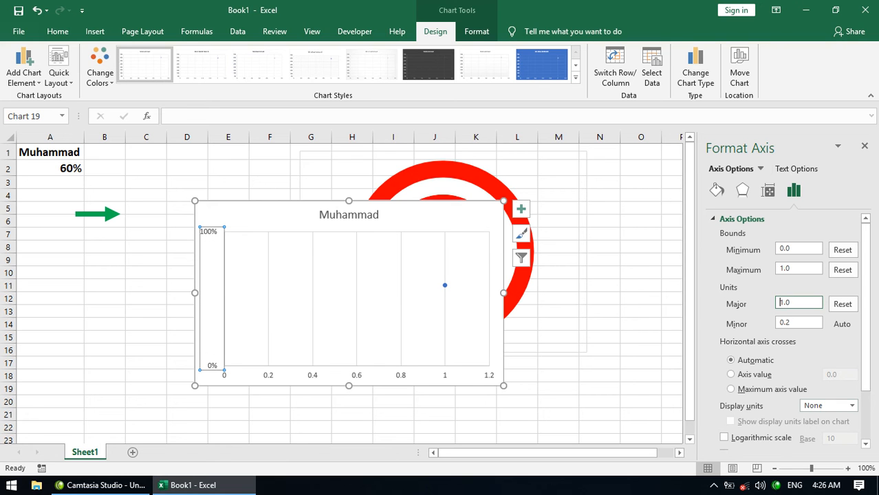
click(811, 321)
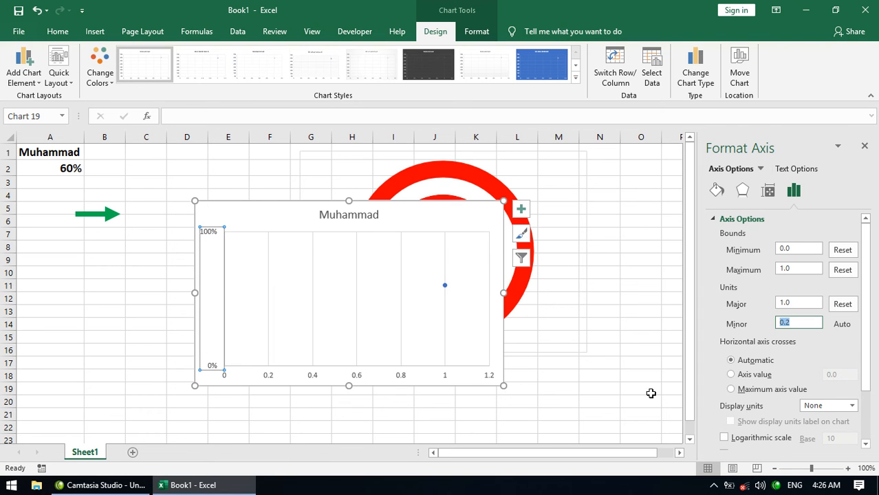
click(865, 146)
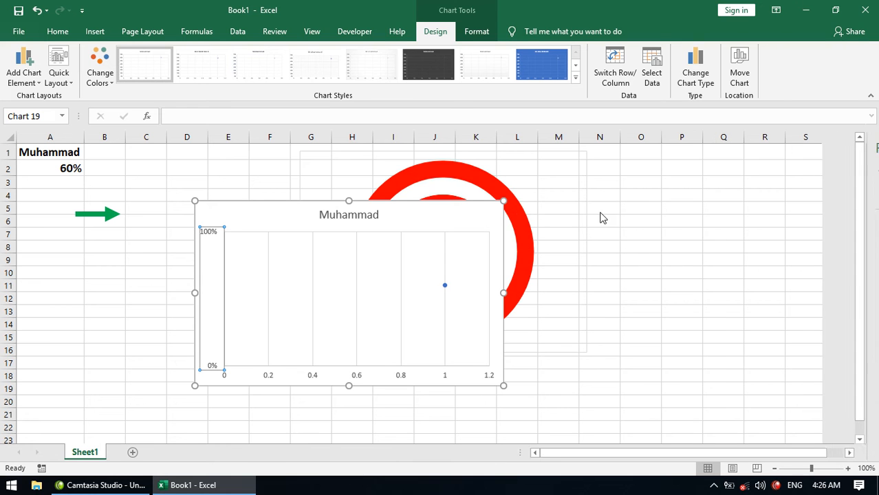
Step: Delete the scatter chart's title and its vertical gridlines
click(376, 228)
click(360, 218)
key(Delete)
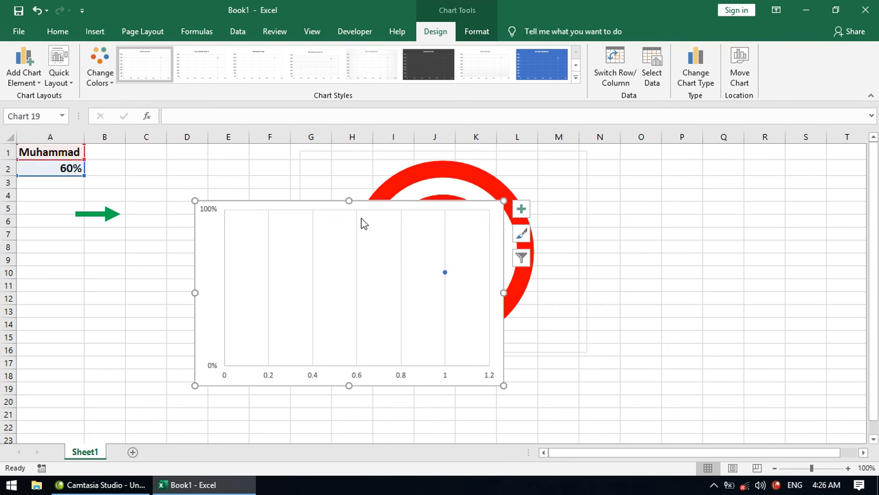
click(356, 228)
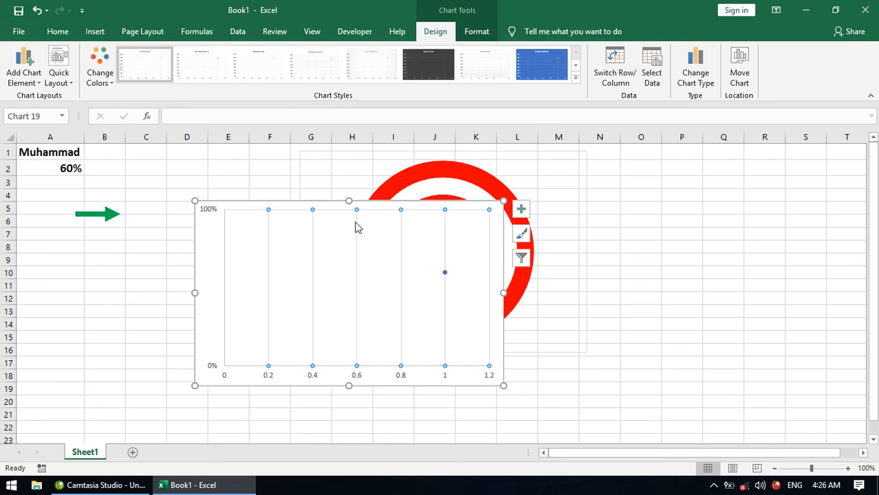
key(Delete)
Step: Delete the scatter chart's vertical and horizontal axes
click(213, 217)
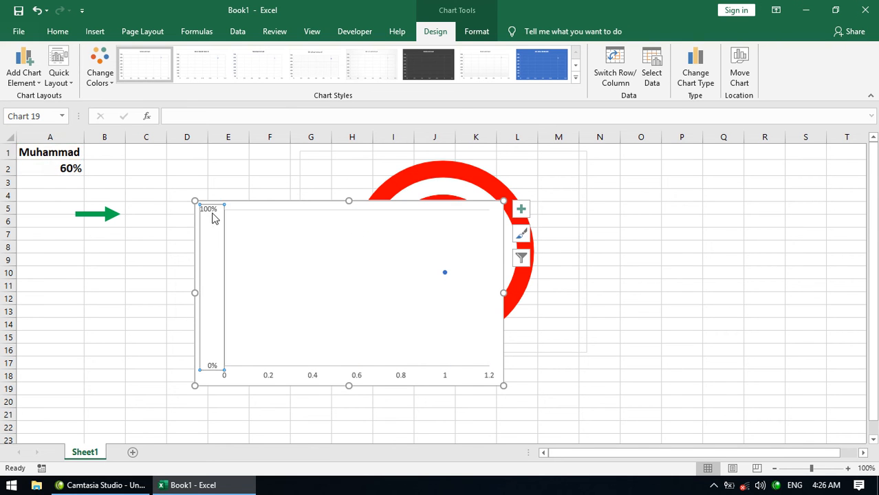
key(Delete)
click(218, 210)
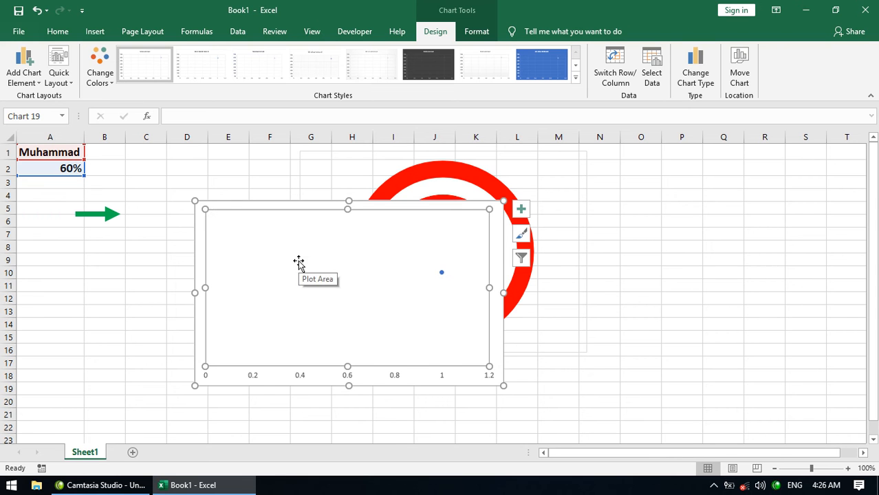
click(299, 377)
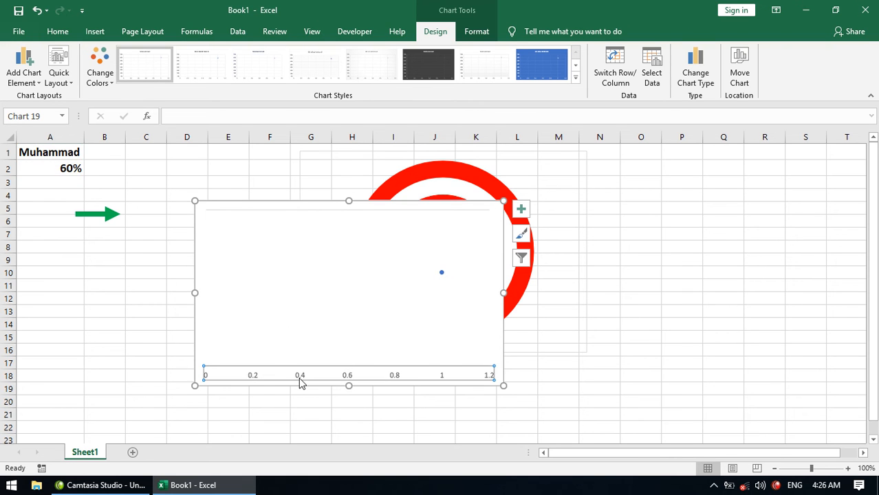
key(Delete)
click(290, 211)
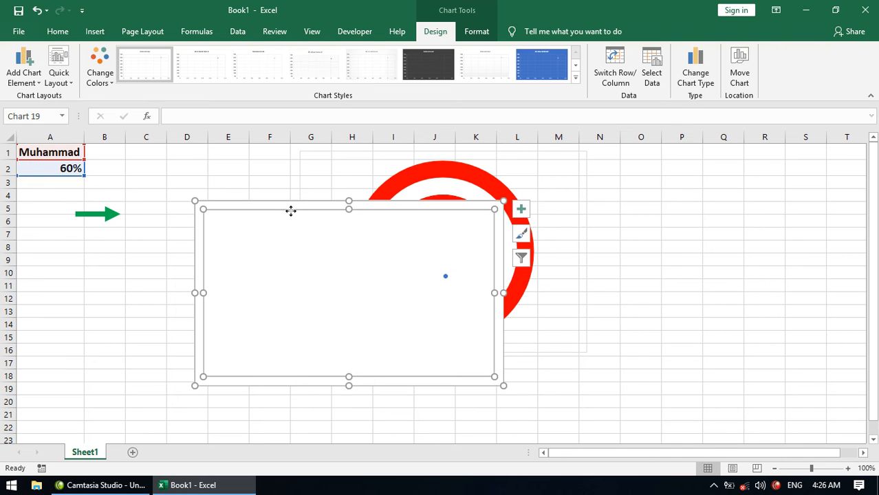
Step: Apply No Outline to the scatter chart's plot area and No Fill to its chart area
click(465, 33)
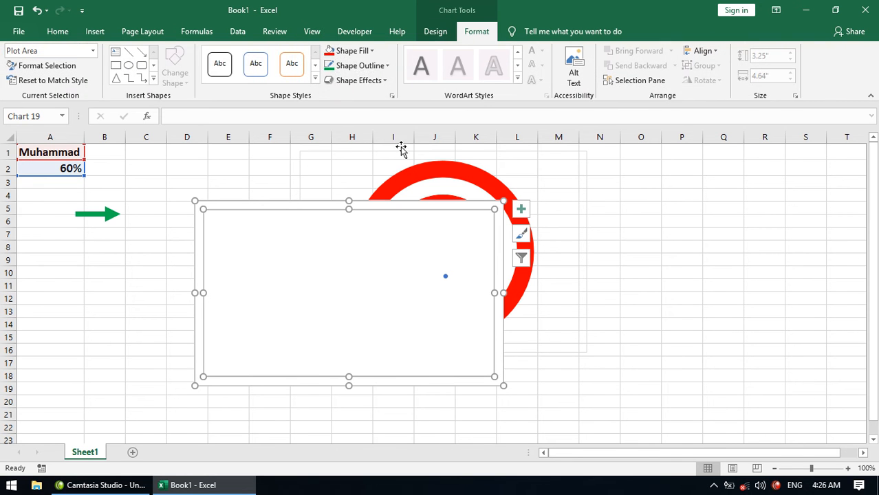
click(361, 65)
click(351, 195)
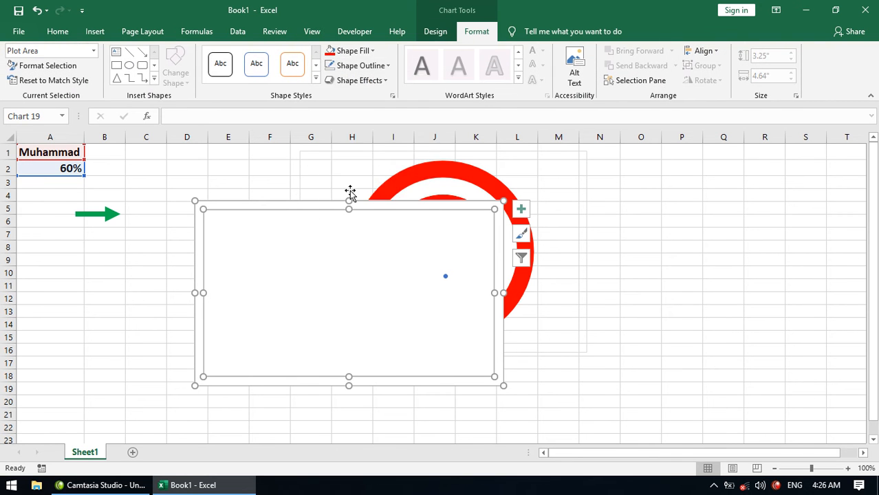
click(260, 205)
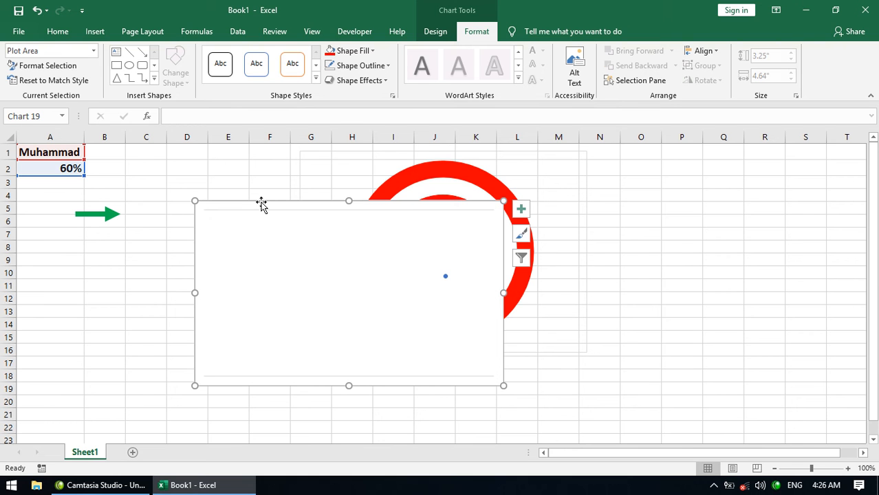
click(352, 51)
click(359, 181)
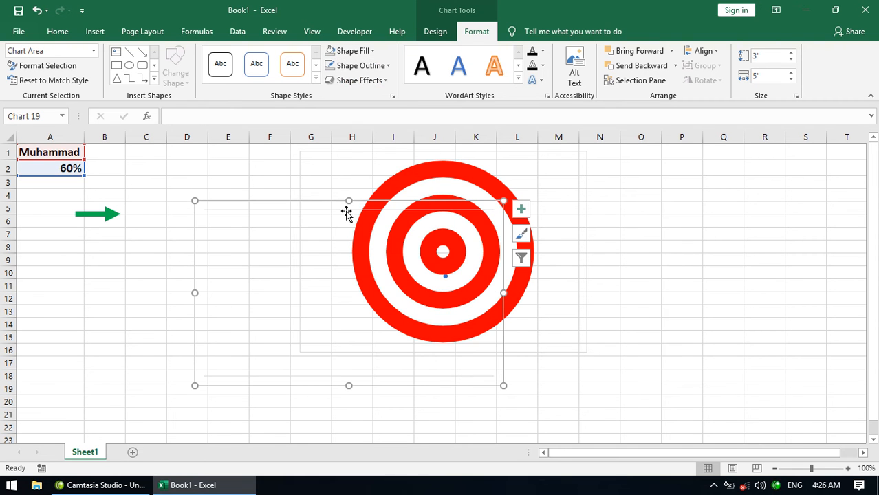
Step: Remove the remaining outline around the scatter chart by applying No Outline to its plot area and chart area
click(282, 219)
click(361, 65)
click(351, 195)
click(147, 261)
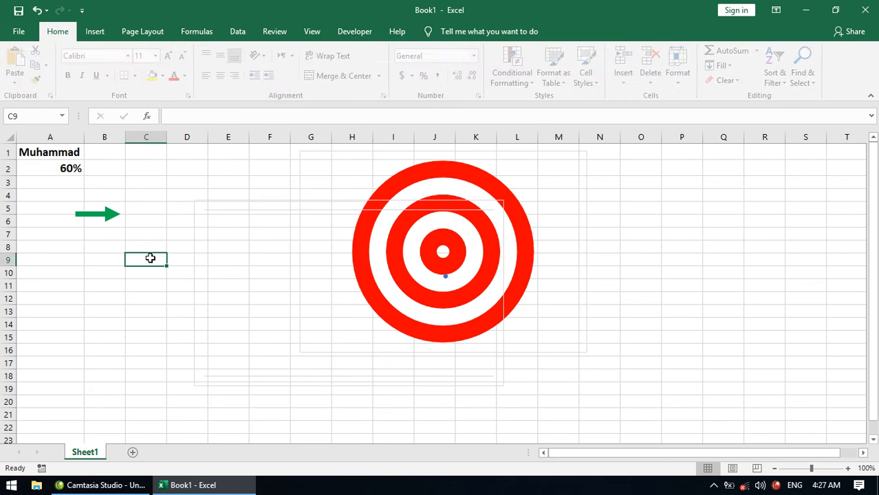
click(405, 200)
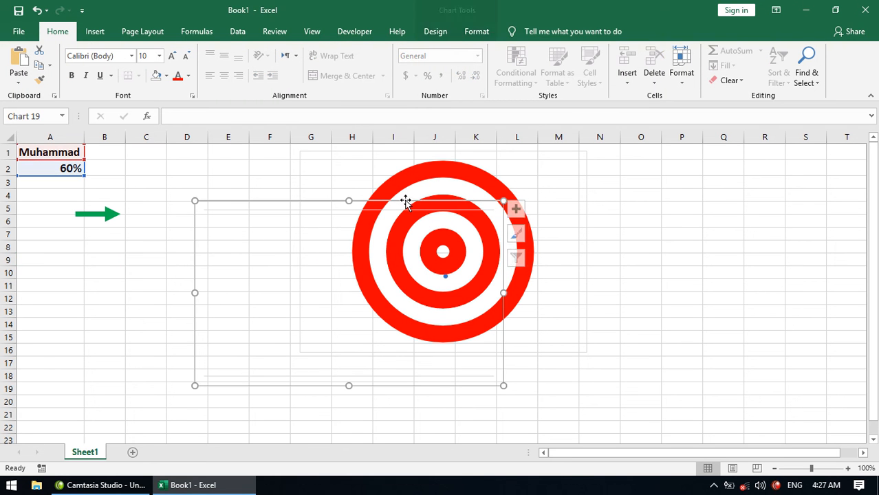
click(450, 31)
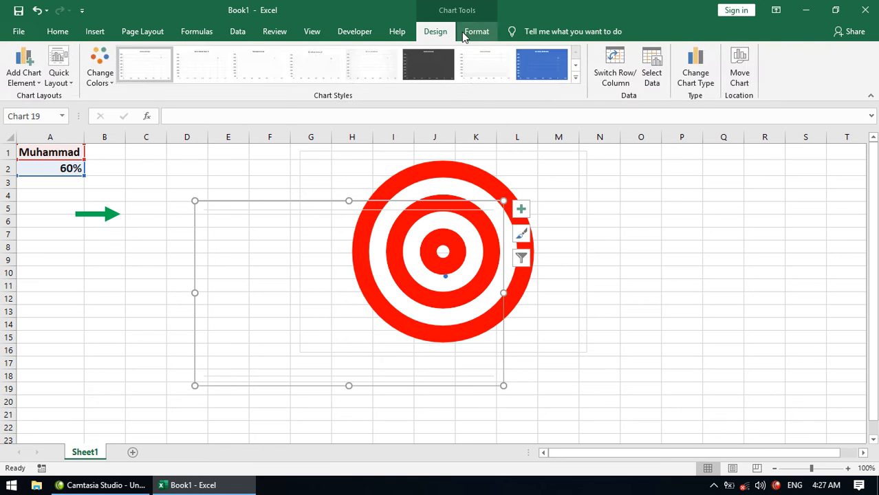
click(468, 31)
click(361, 66)
click(352, 195)
click(634, 248)
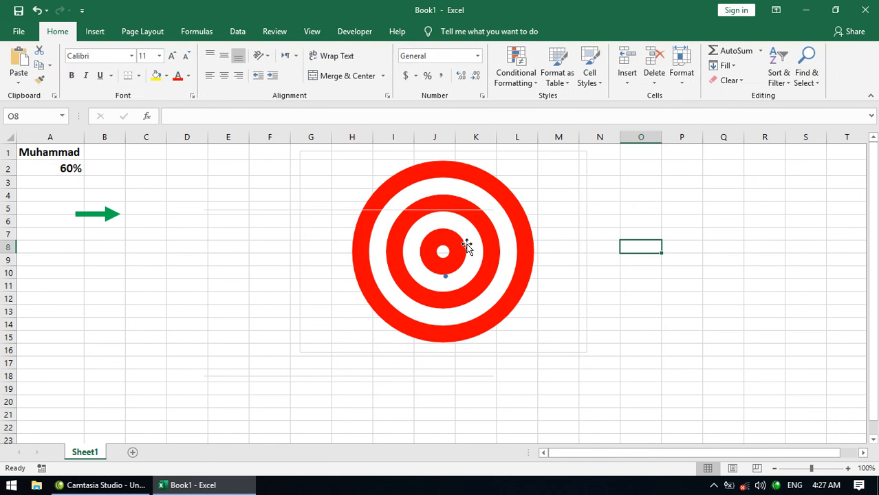
Step: Shift the scatter chart's plot area into the chart's upper-right corner and apply No Outline to it
click(355, 211)
drag(354, 210, 422, 156)
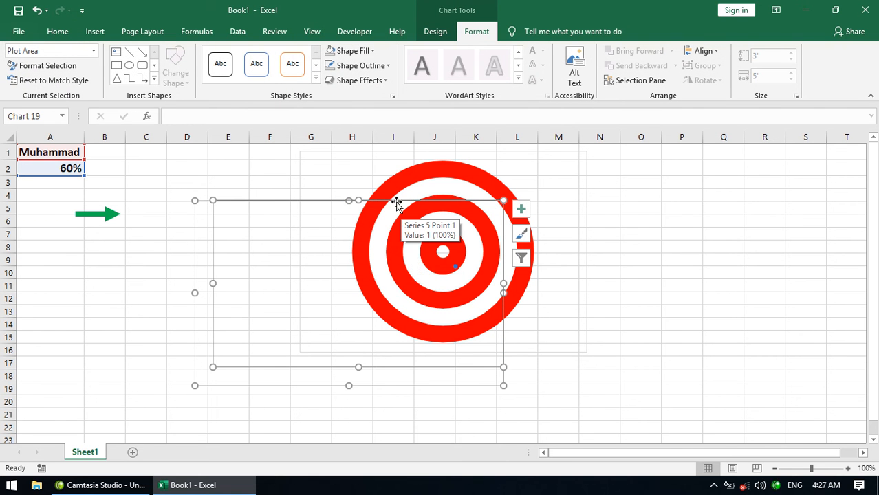
click(365, 76)
click(363, 66)
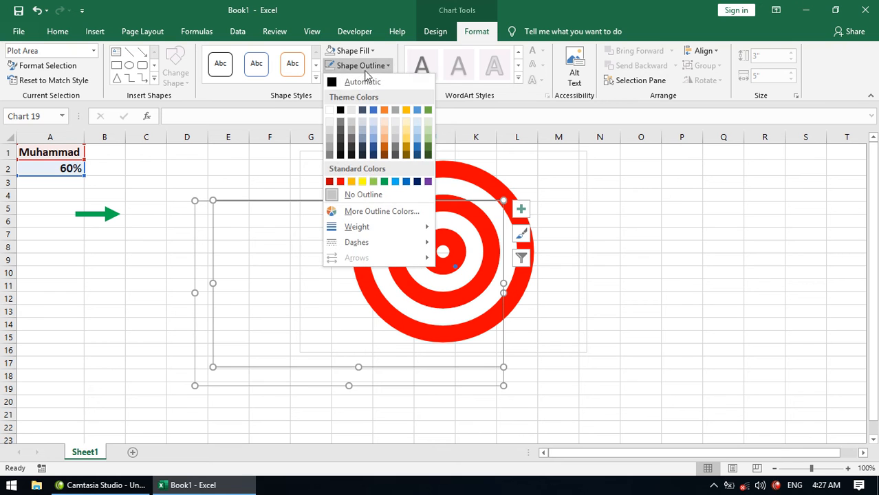
click(362, 196)
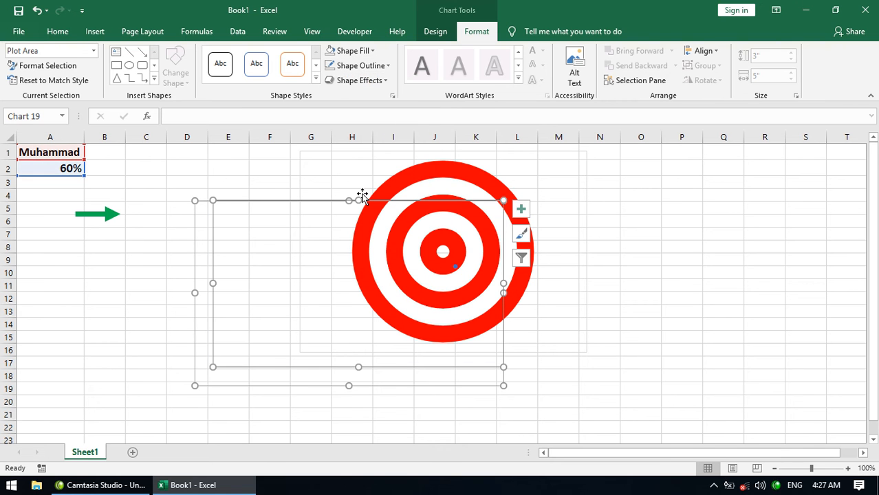
Step: Move the scatter chart so its marker sits on the target's centre, and set cell A2 to 100%
click(170, 268)
drag(310, 200, 279, 186)
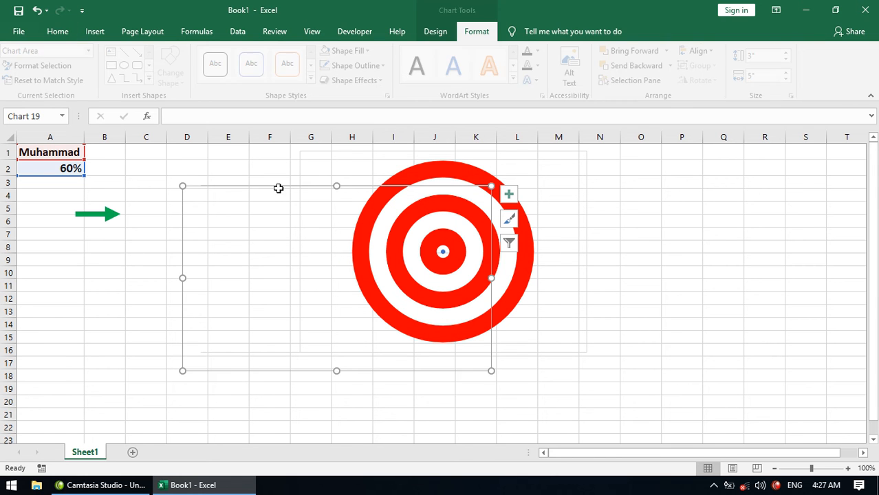
click(81, 170)
text(10)
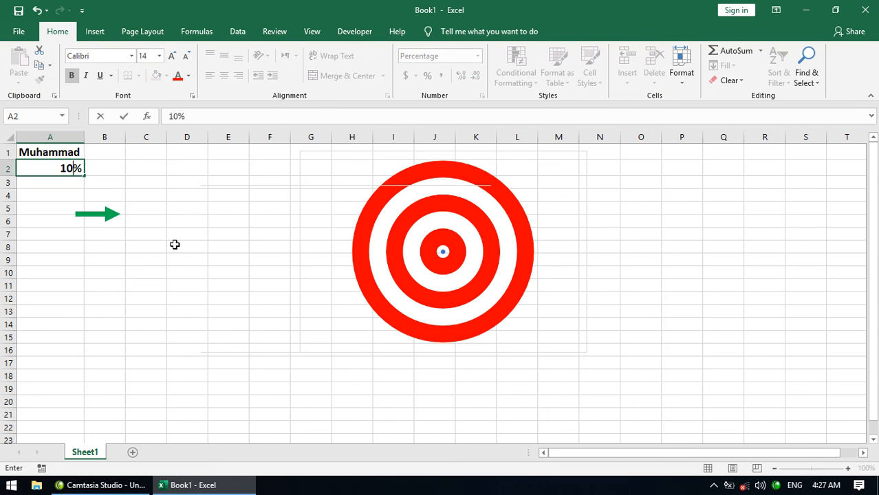
key(Return)
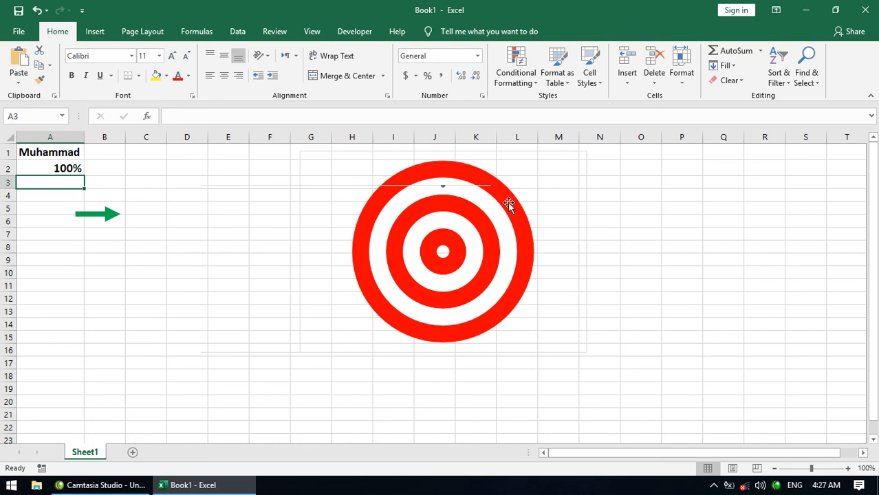
Step: Move and resize the scatter chart so its 100% marker sits at the target's centre and its lower edge lies just below the target
click(454, 187)
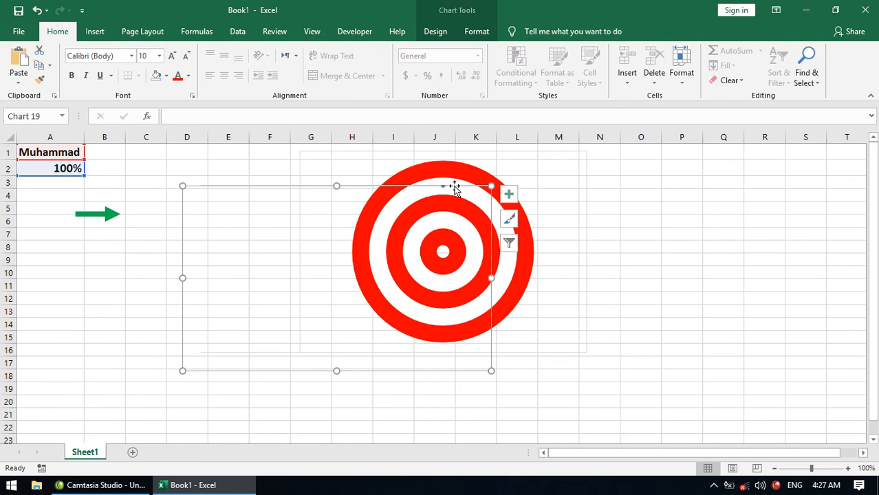
drag(336, 184, 336, 163)
drag(491, 248, 492, 337)
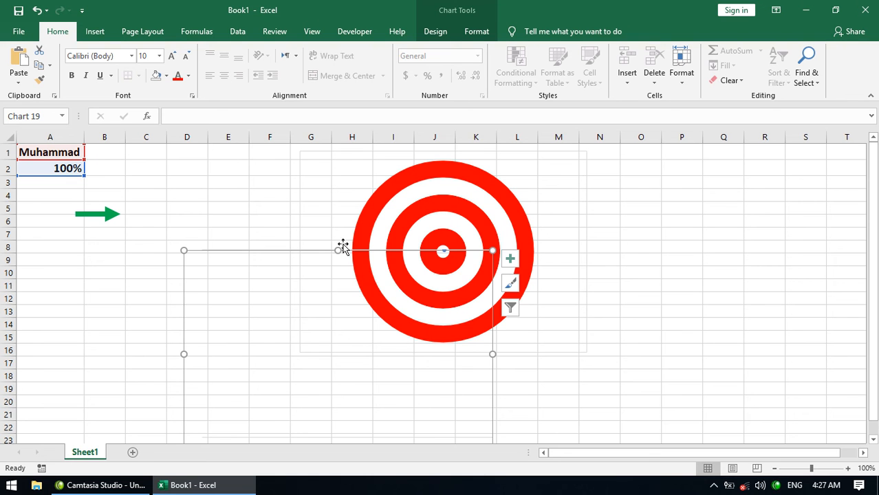
mouse_move(337, 251)
mouse_down()
mouse_move(340, 376)
mouse_move(345, 248)
mouse_up()
drag(338, 334, 339, 370)
click(552, 273)
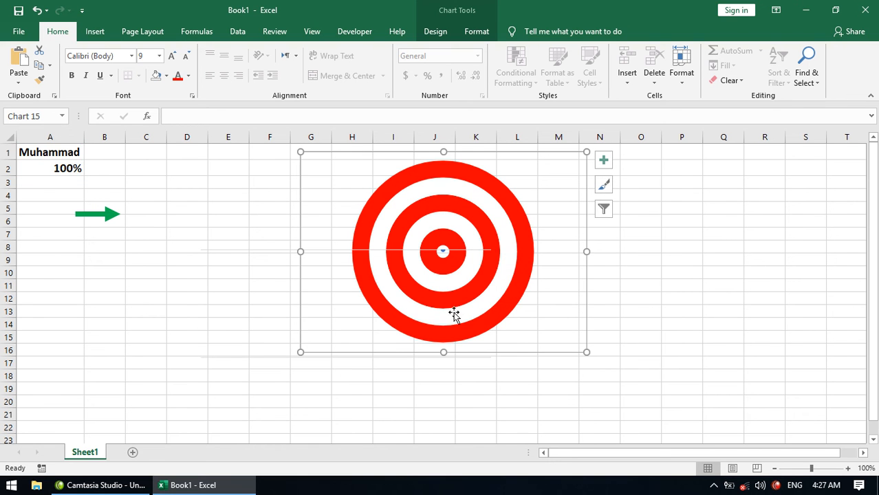
click(478, 249)
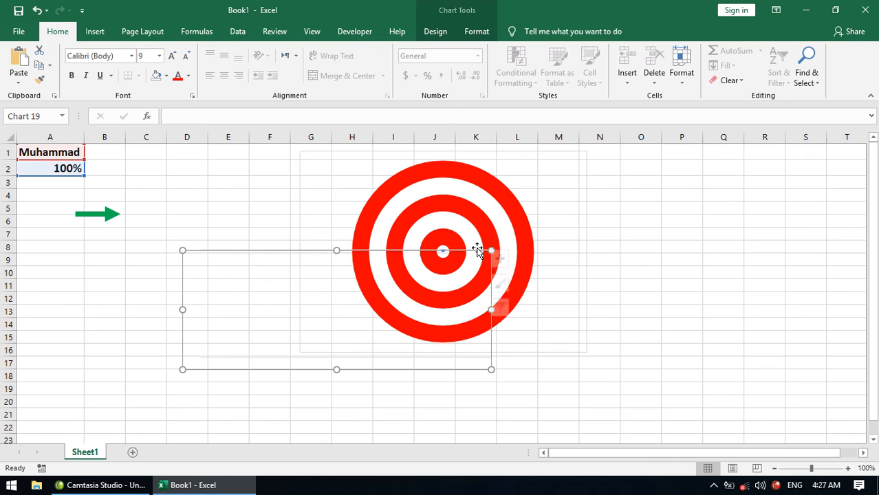
click(569, 300)
click(444, 253)
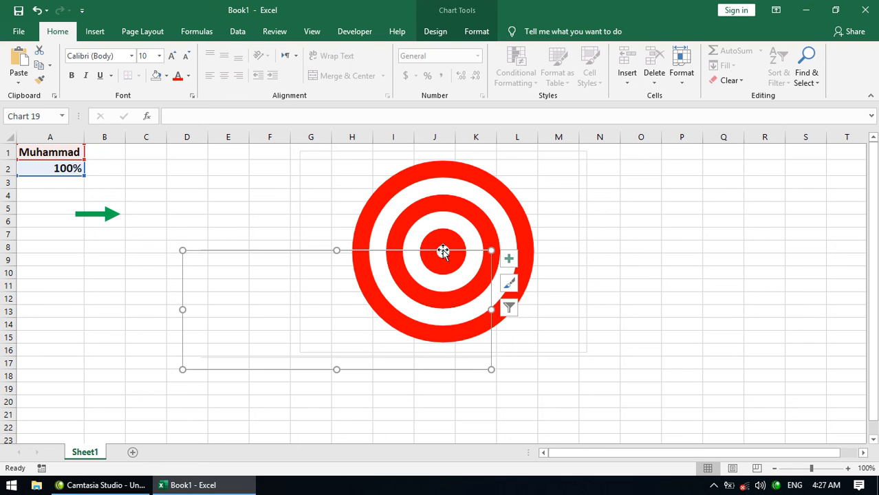
Step: Set the percentage in cell A2 to 90%
click(62, 167)
text(80)
key(Return)
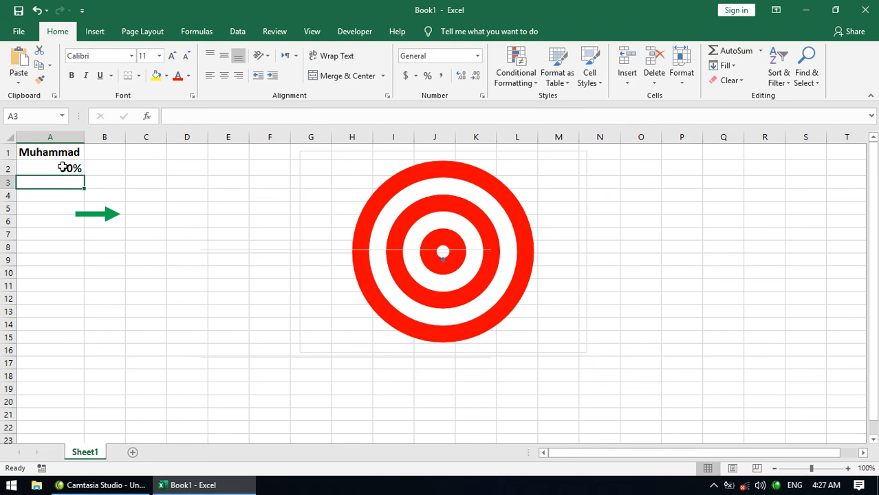
Step: Copy the green arrow and open the data series formatting options for the scatter chart's marker
click(444, 260)
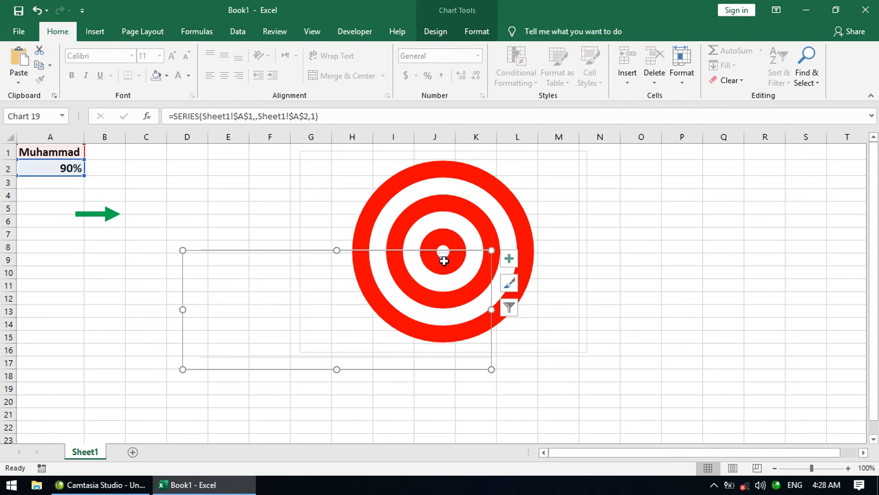
click(109, 213)
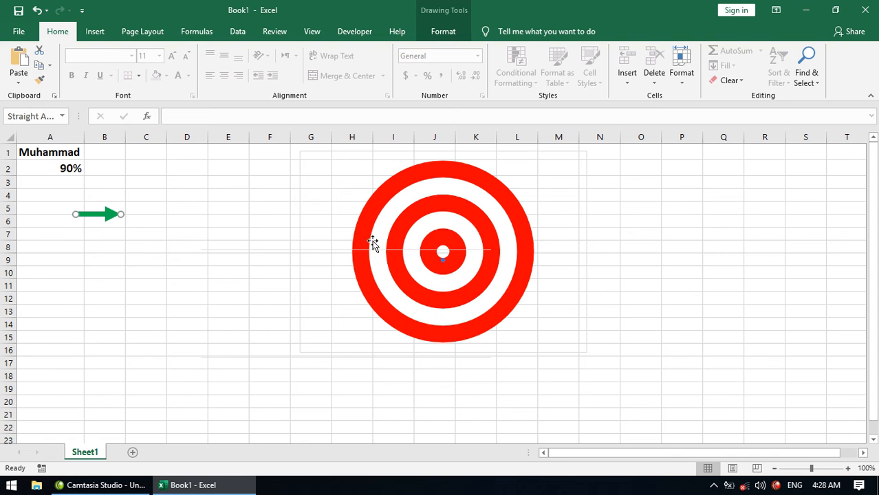
click(444, 260)
right_click(444, 256)
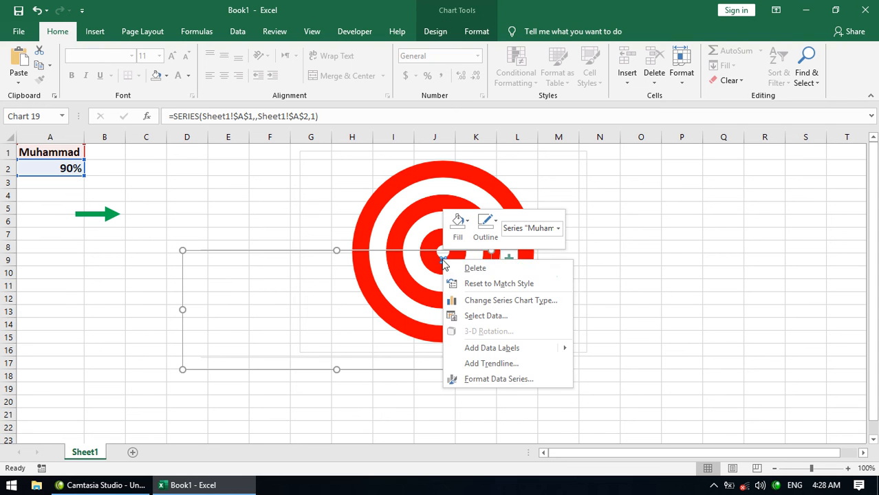
click(501, 380)
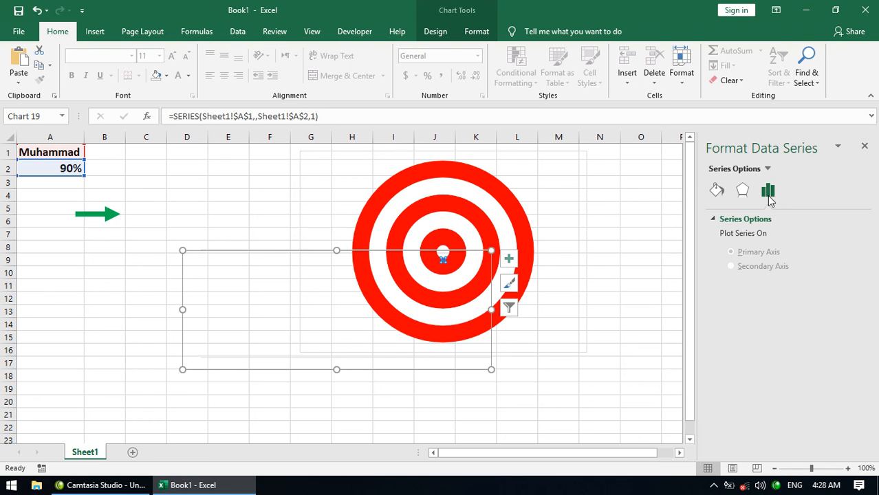
click(768, 170)
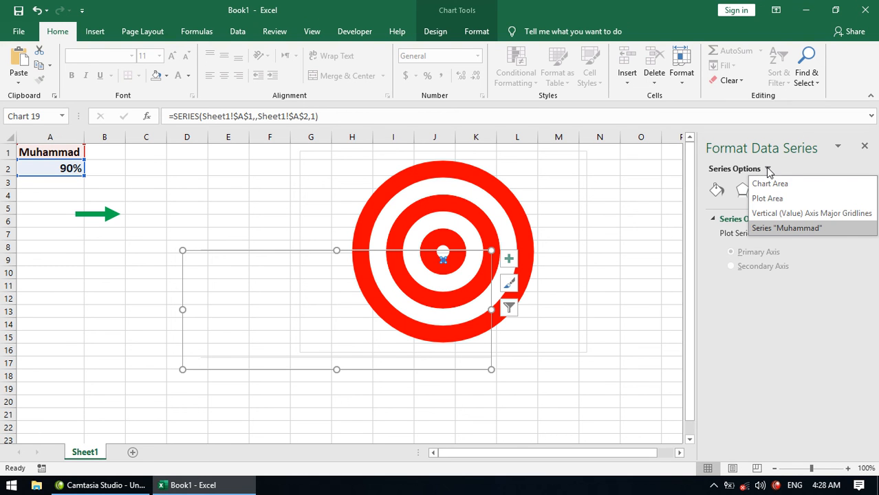
click(777, 227)
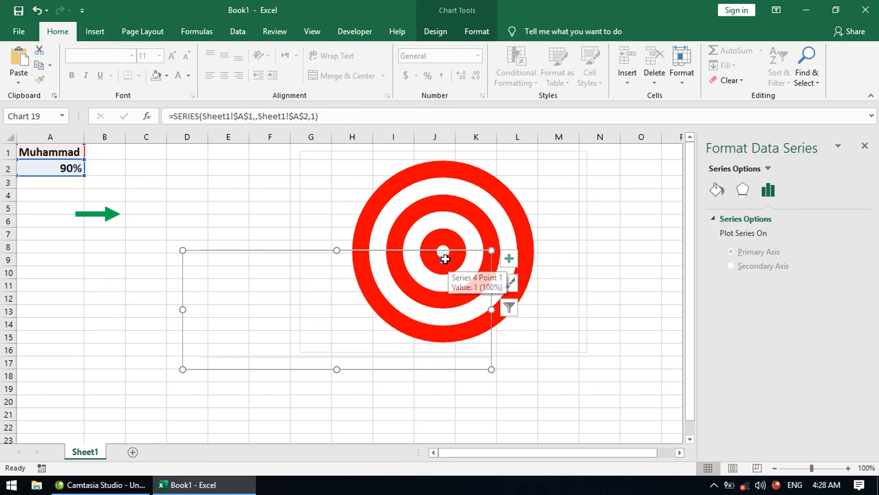
Step: Set the scatter chart's data series to No line
click(442, 260)
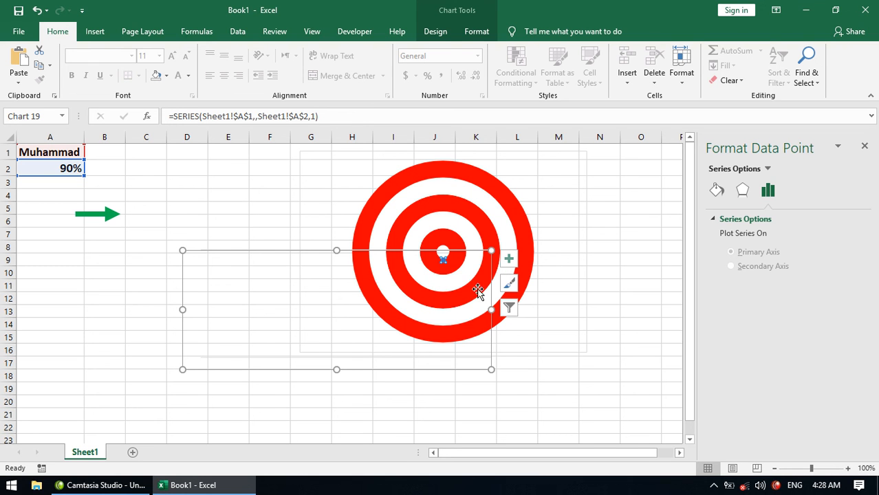
click(568, 346)
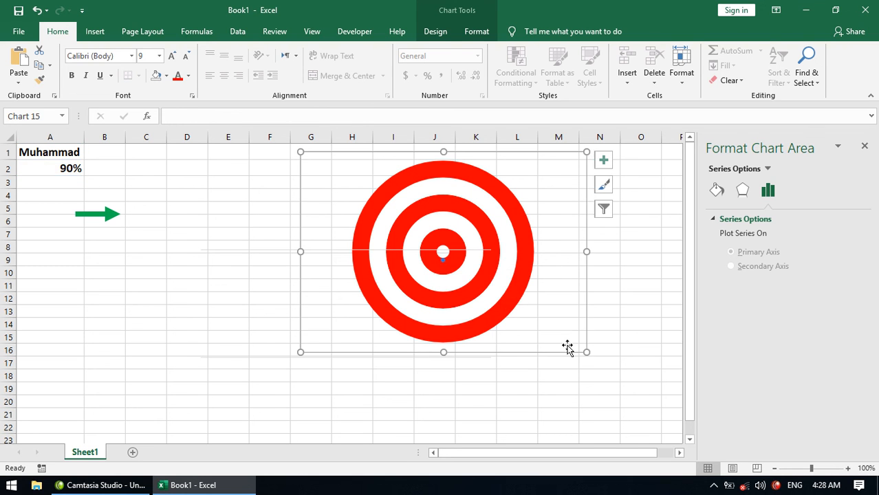
click(443, 260)
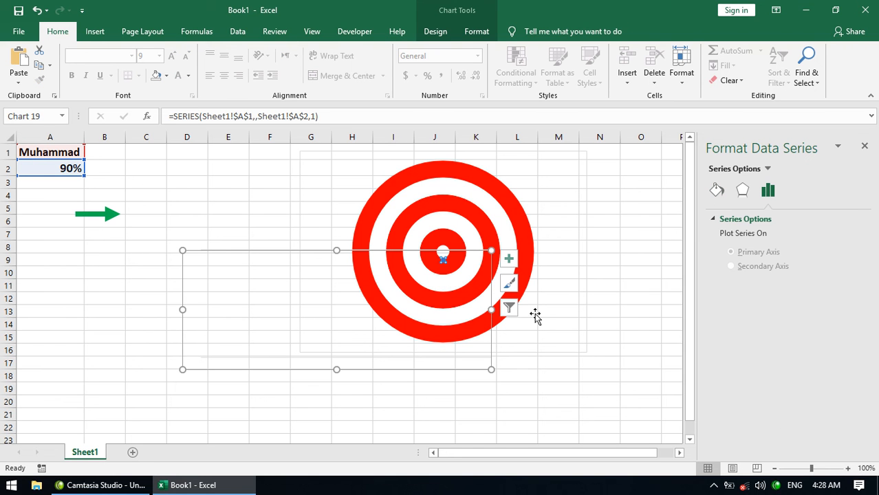
click(742, 190)
click(716, 190)
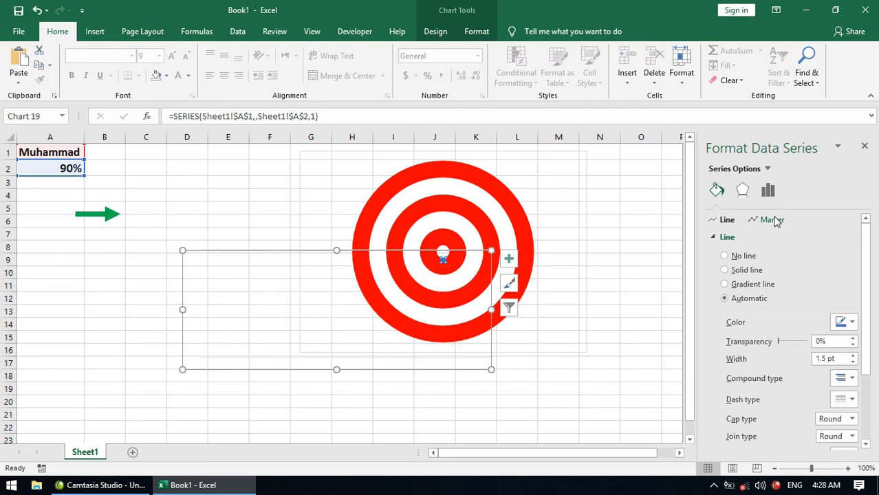
click(728, 256)
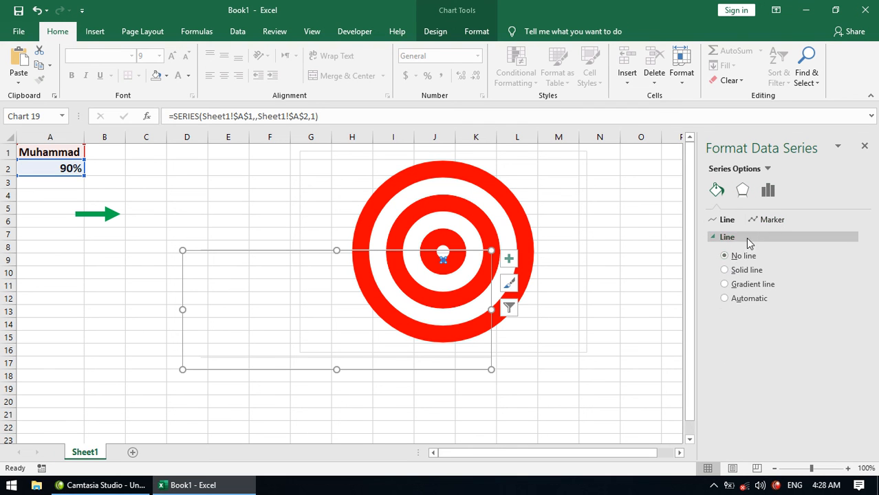
Step: Set the scatter series marker to a built-in type of size 35, and lower the scatter chart's upper edge slightly
click(768, 220)
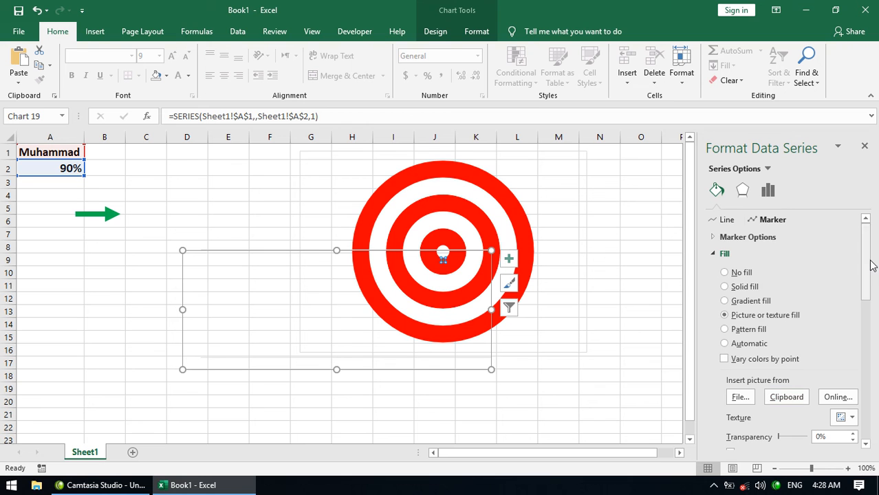
scroll(713, 258, down, 1)
click(711, 253)
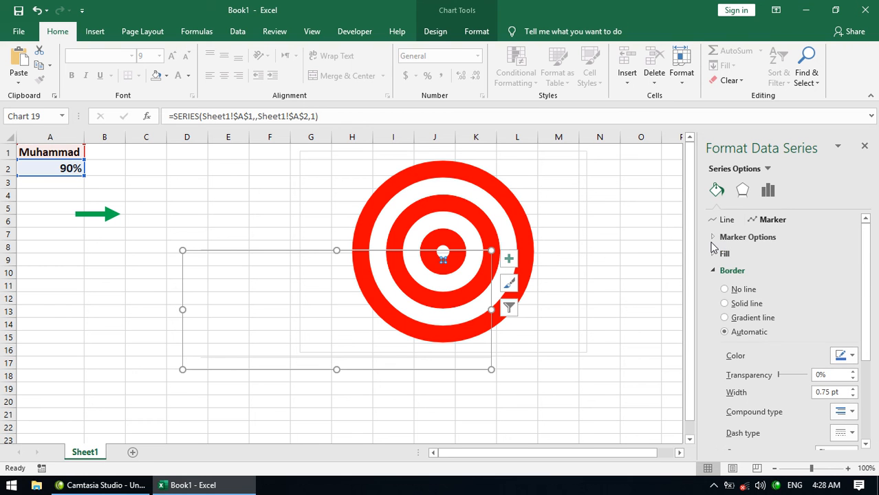
click(712, 239)
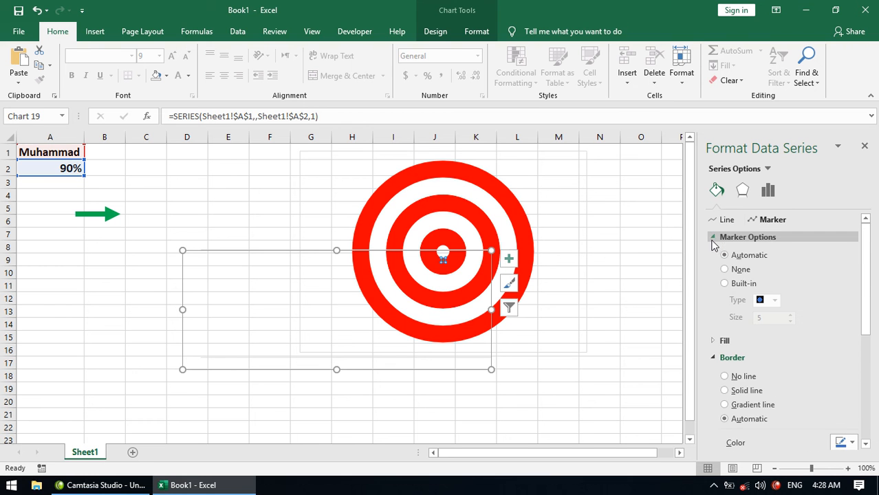
click(738, 285)
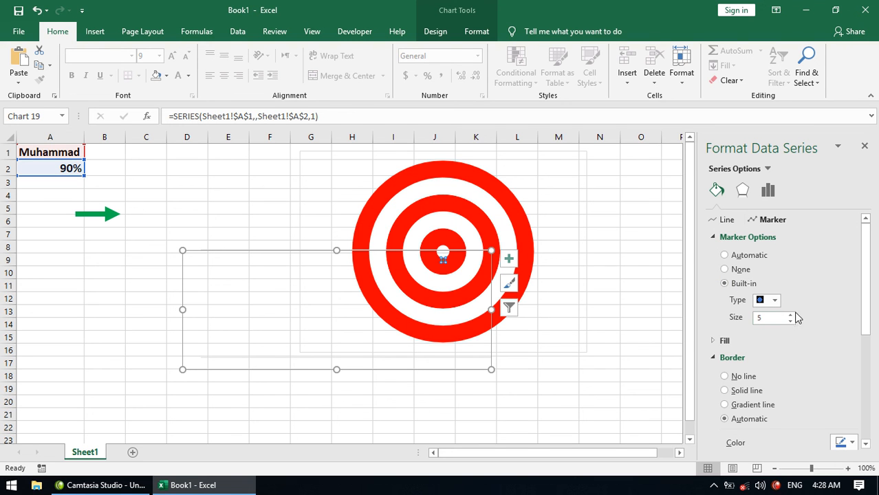
drag(791, 318, 791, 318)
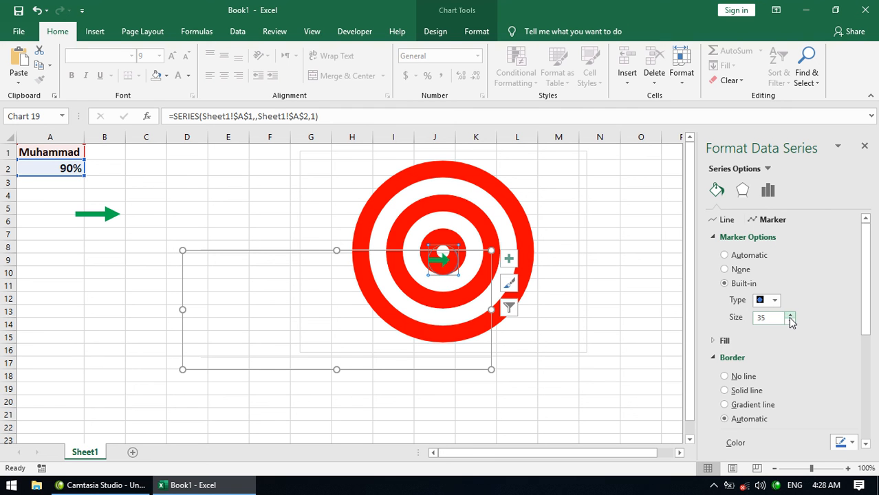
drag(336, 250, 337, 253)
click(294, 222)
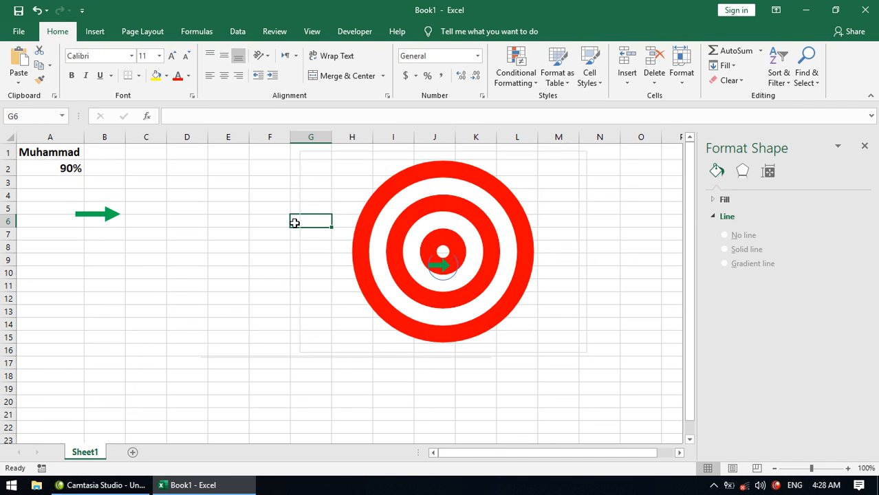
Step: Set the scatter marker's border to No line and delete the loose green arrow shape below the data
click(456, 270)
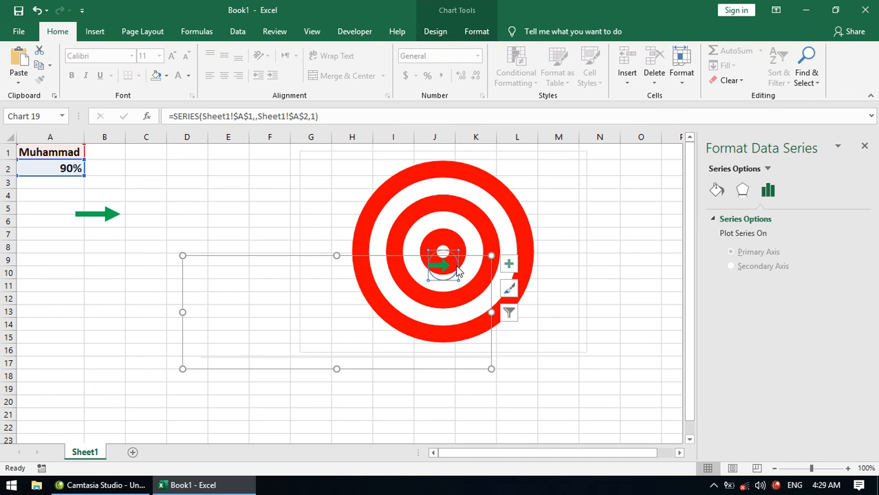
click(716, 194)
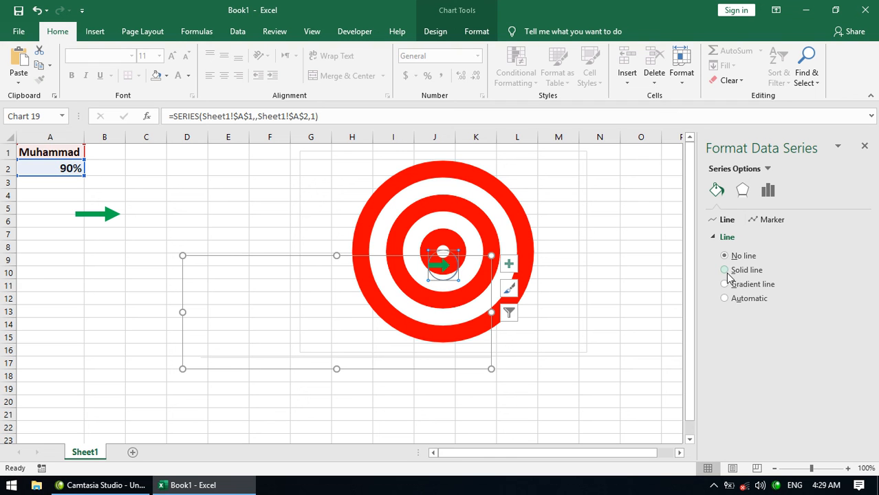
click(765, 220)
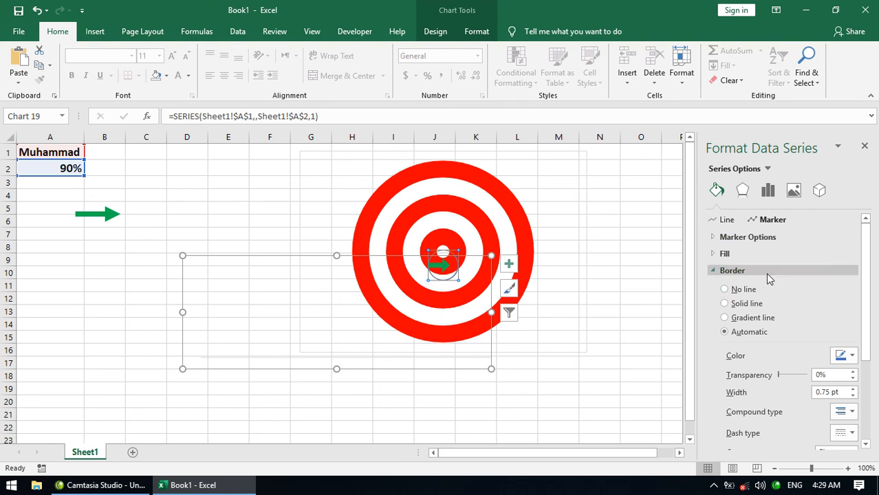
click(725, 289)
click(626, 209)
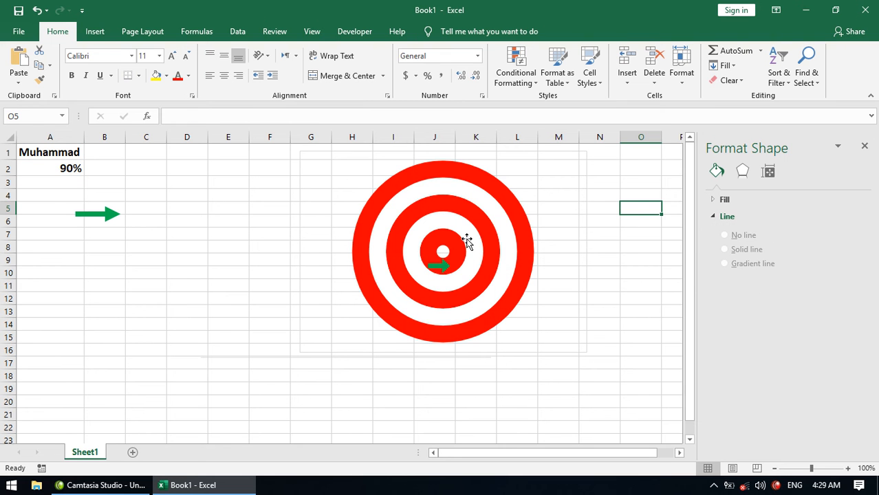
click(106, 219)
key(Delete)
Step: Set the percentage in cell A2 to 100%
click(61, 165)
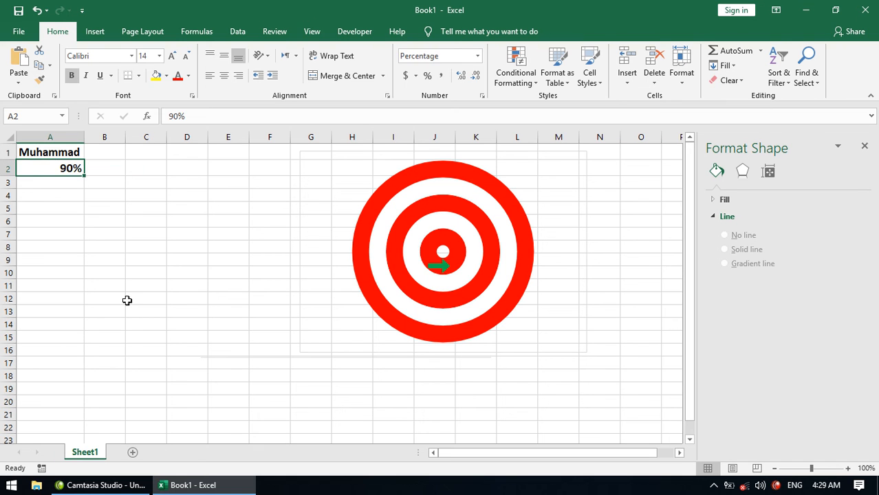
text(10)
key(Return)
key(Up)
text(1)
key(Return)
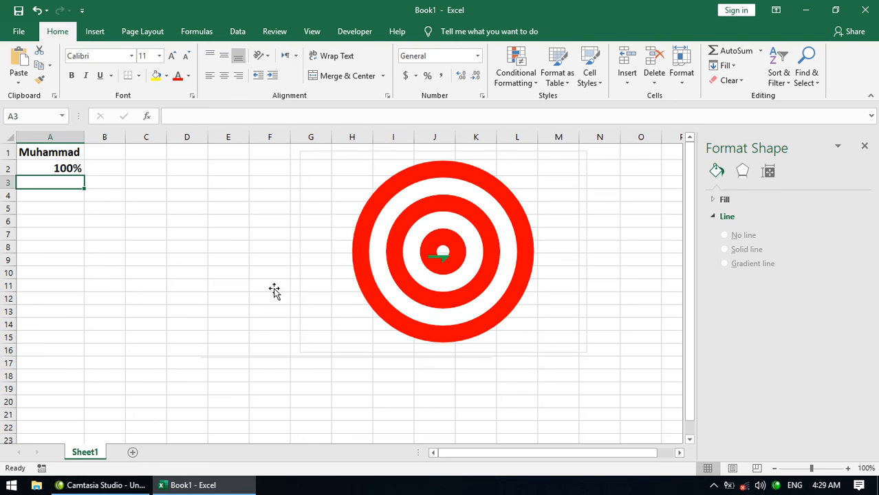
Step: Stretch the scatter chart's upper edge slightly upward so the arrow marker sits at the target's centre
click(340, 257)
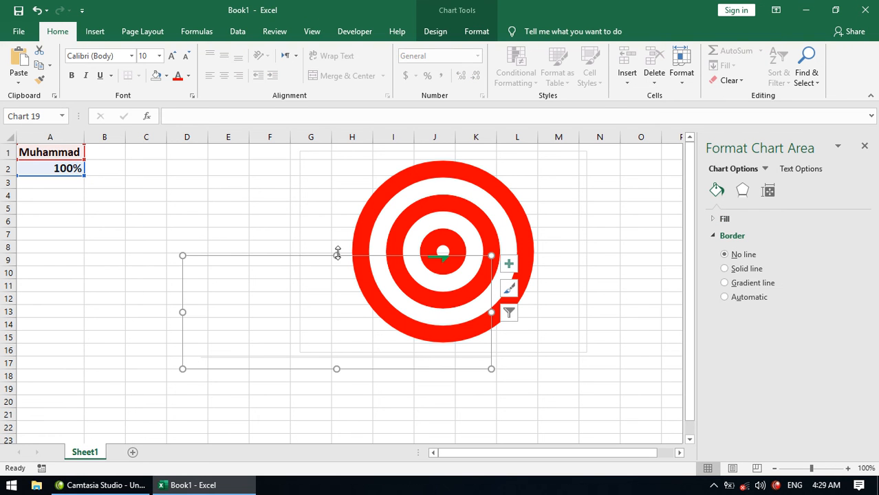
drag(337, 251, 337, 246)
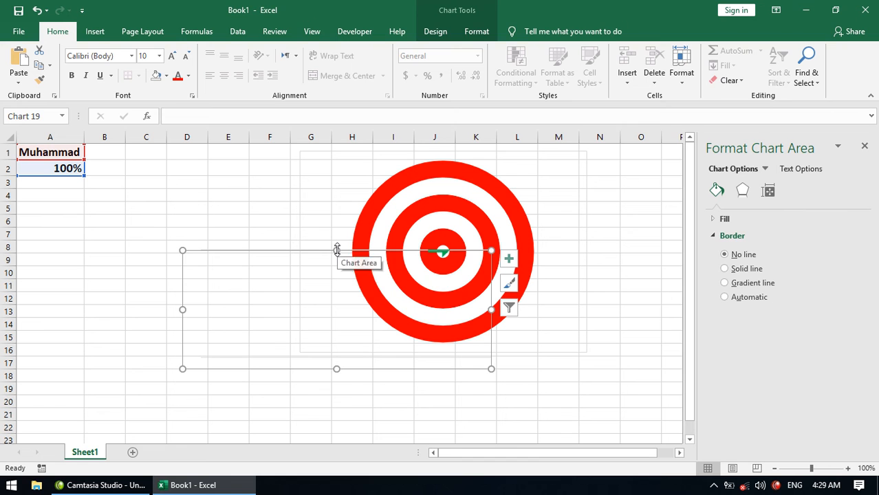
click(268, 173)
Step: Test the arrow's movement on the target by entering 90%, 12% and 40% in turn in cell A2
click(78, 167)
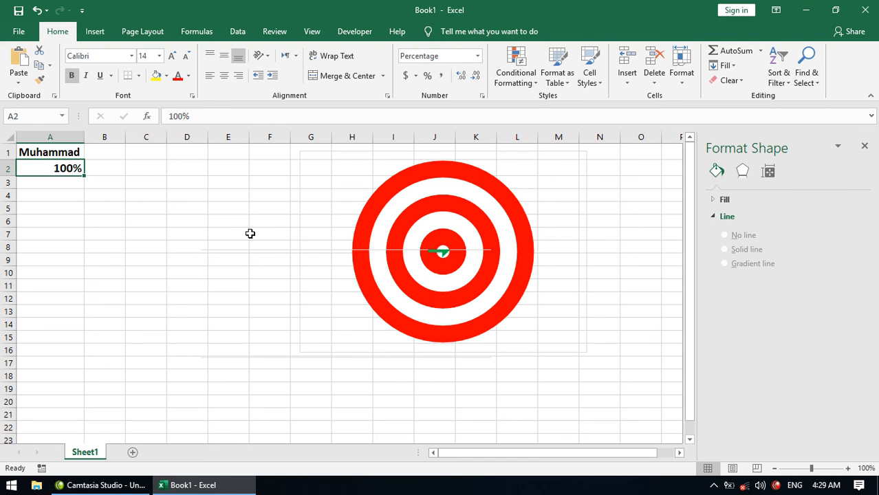
text(90)
key(Return)
key(Up)
text(1)
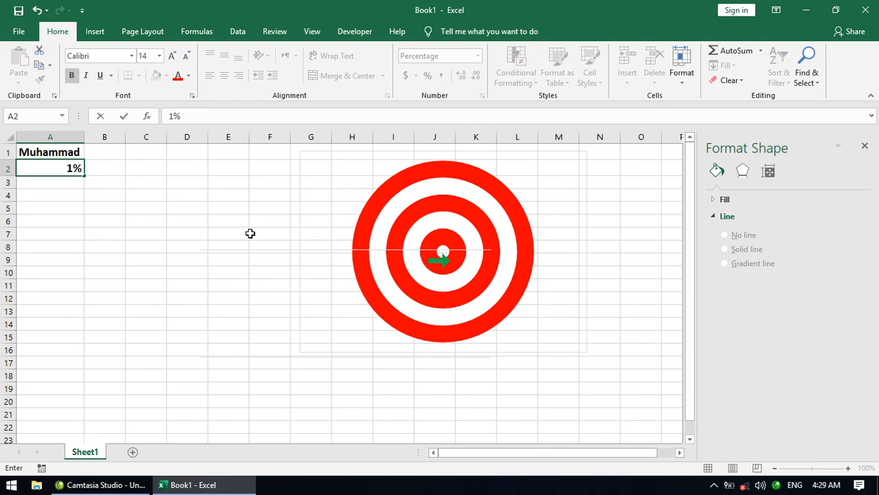
text(2)
key(Return)
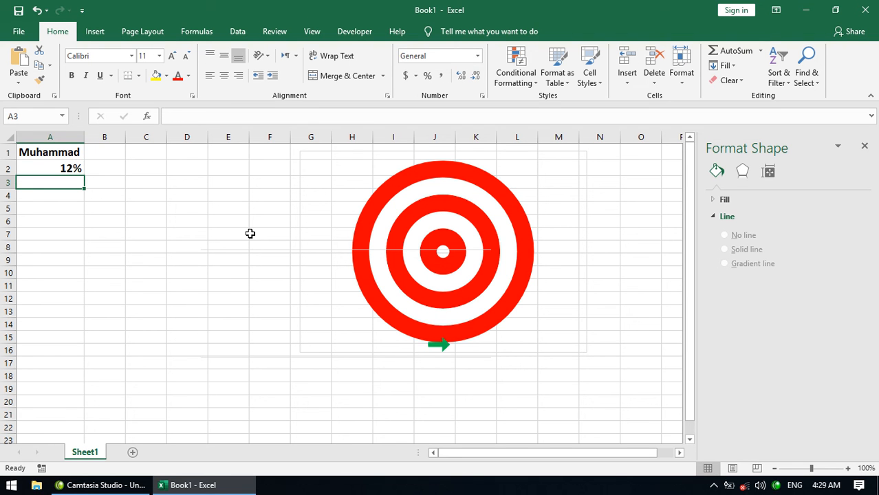
key(Up)
text(0)
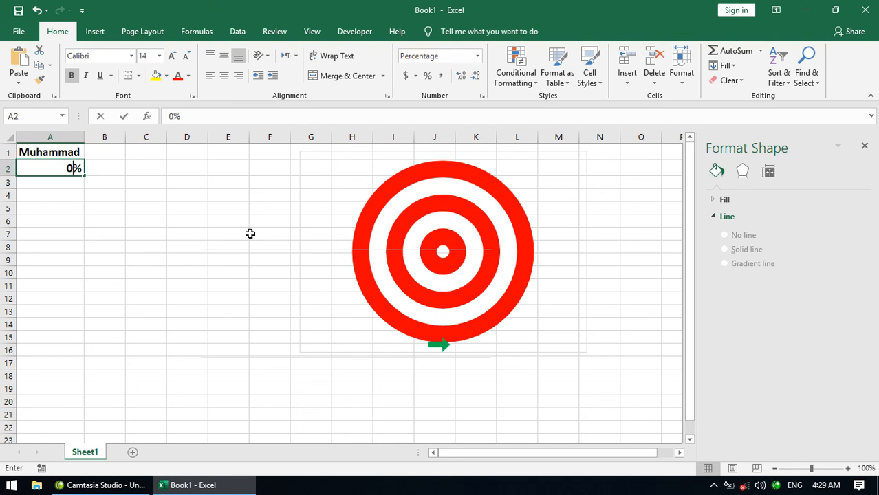
key(Return)
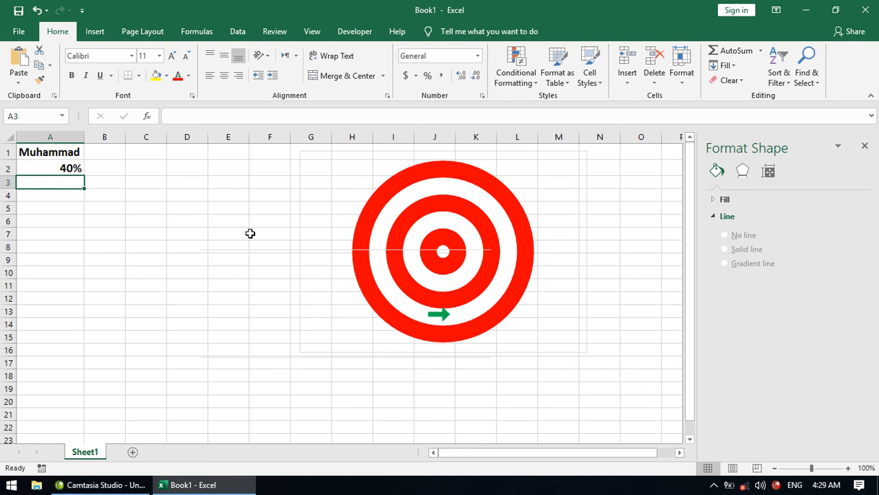
Step: Set the percentage in cell A2 to 50%
key(Up)
text(50)
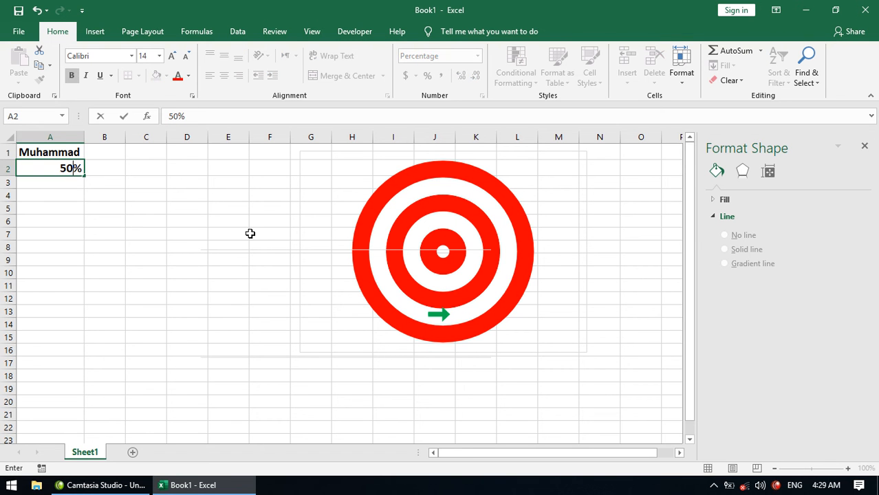
key(Return)
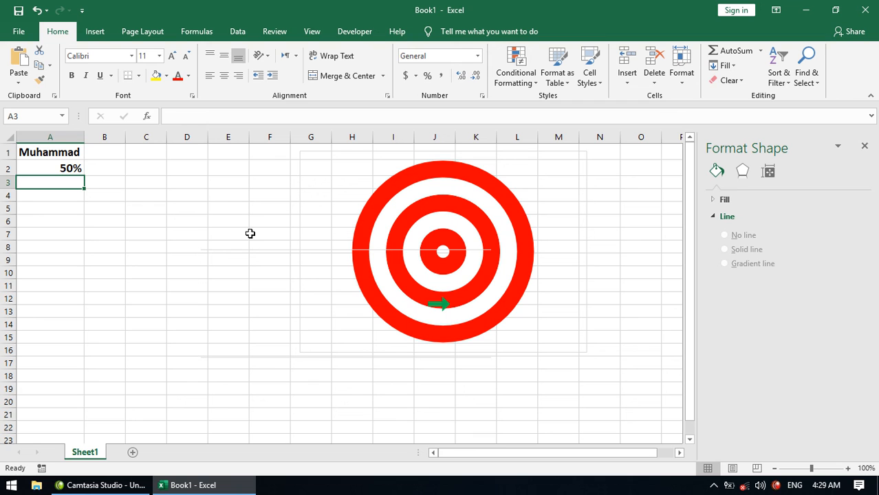